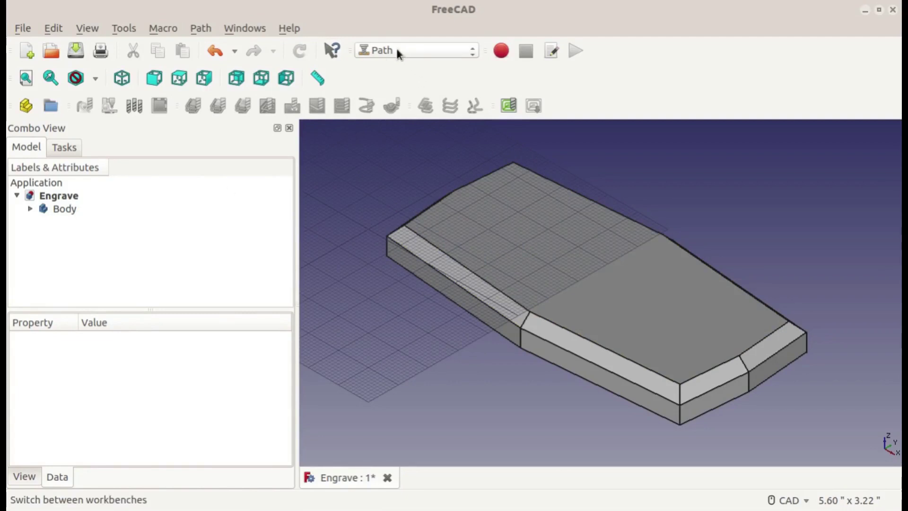
# Change the active workbench from Path to Part Design
pyautogui.click(396, 49)
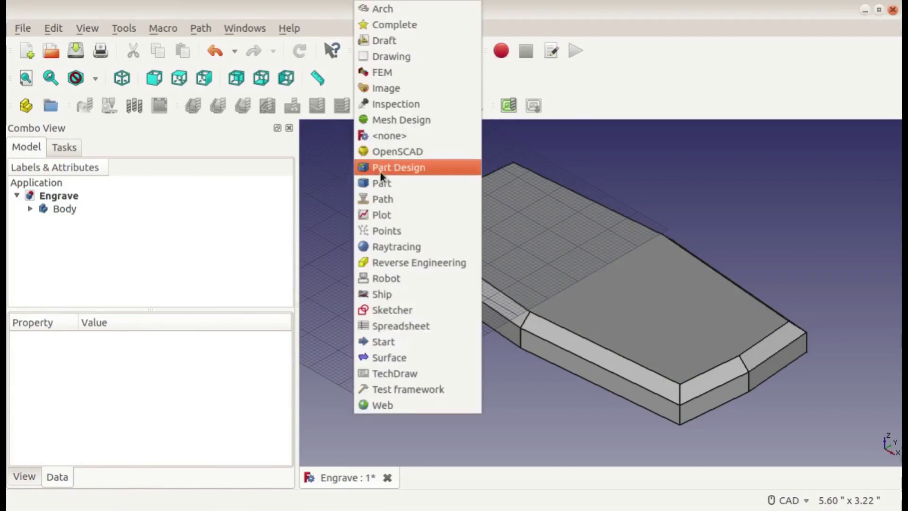
pyautogui.click(396, 168)
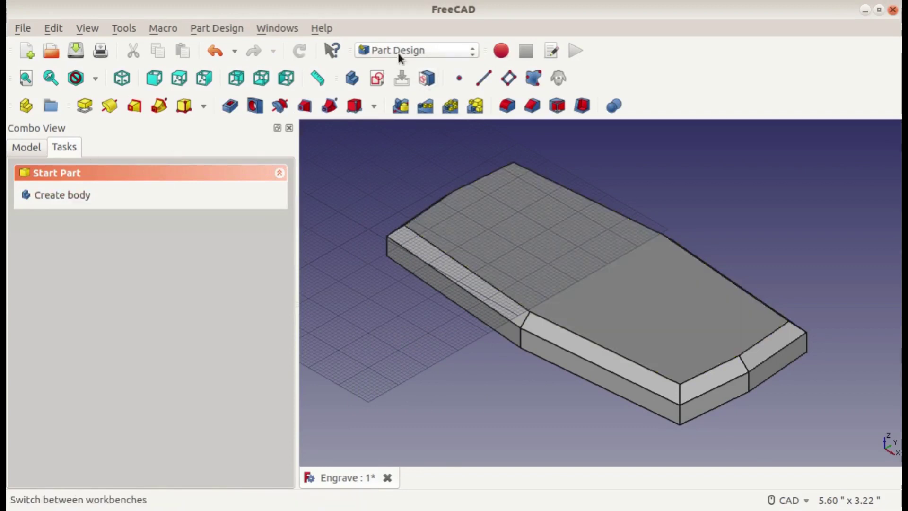
# Switch to the Draft workbench, then draw a test line on the top face and undo it
pyautogui.click(397, 51)
pyautogui.click(392, 39)
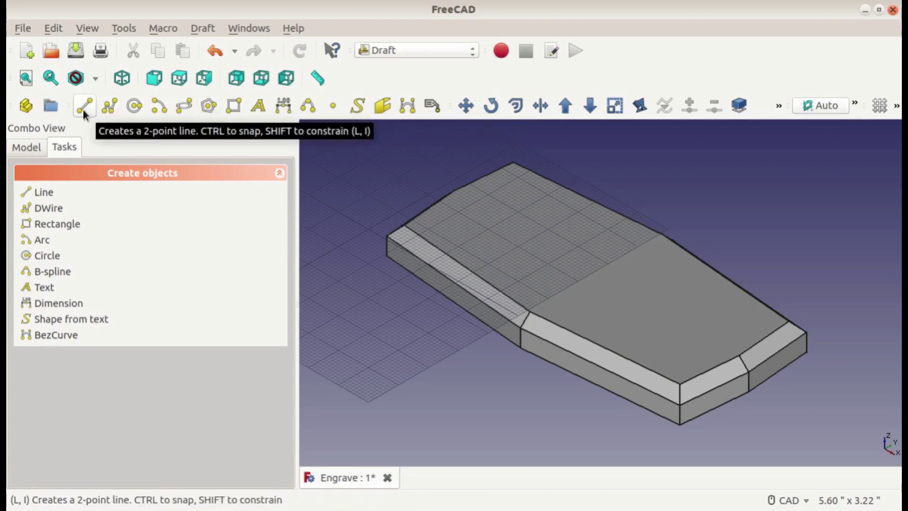
pyautogui.click(84, 109)
pyautogui.click(531, 215)
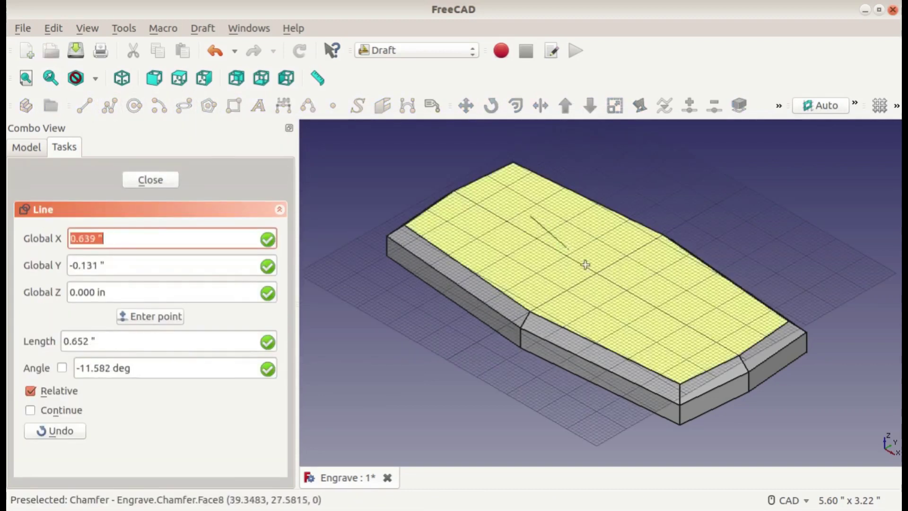
pyautogui.click(620, 285)
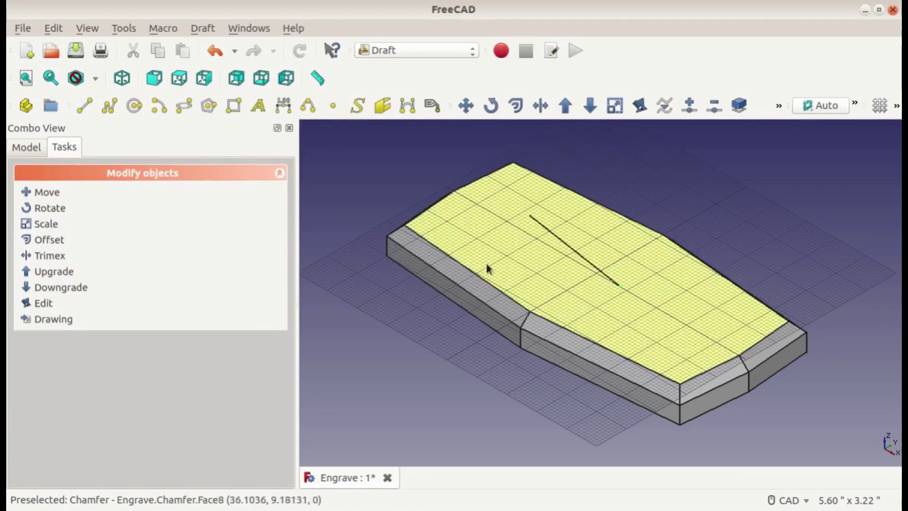
pyautogui.hotkey('ctrl', 'z')
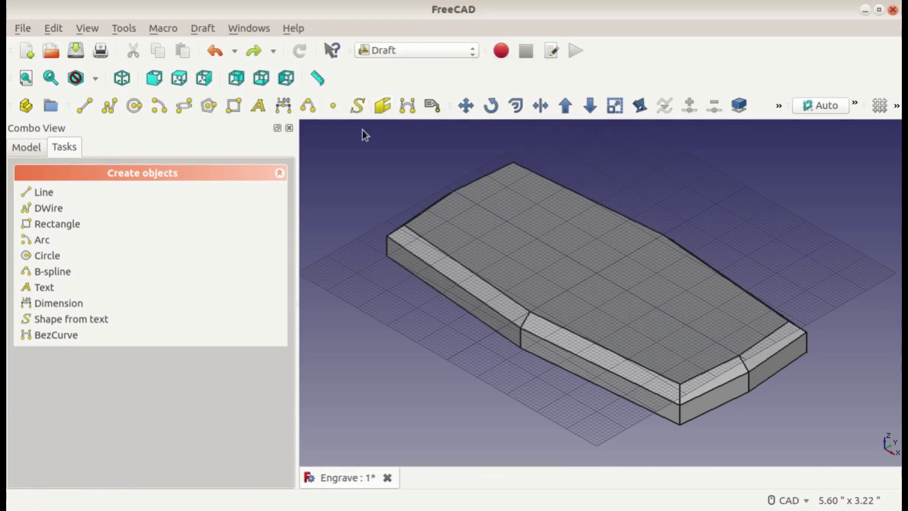
# Start a ShapeString reading 'CNC' on the top face, accepting the 39.370 thou height
pyautogui.click(357, 106)
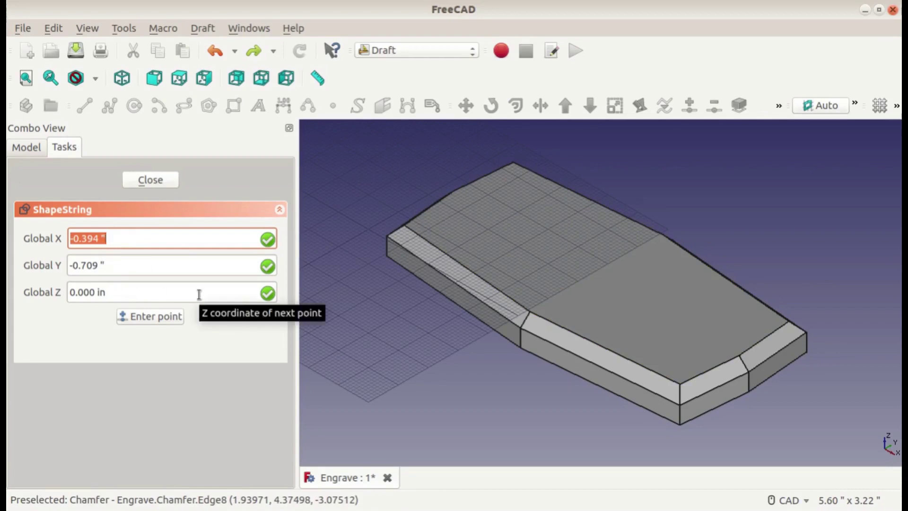
pyautogui.click(507, 221)
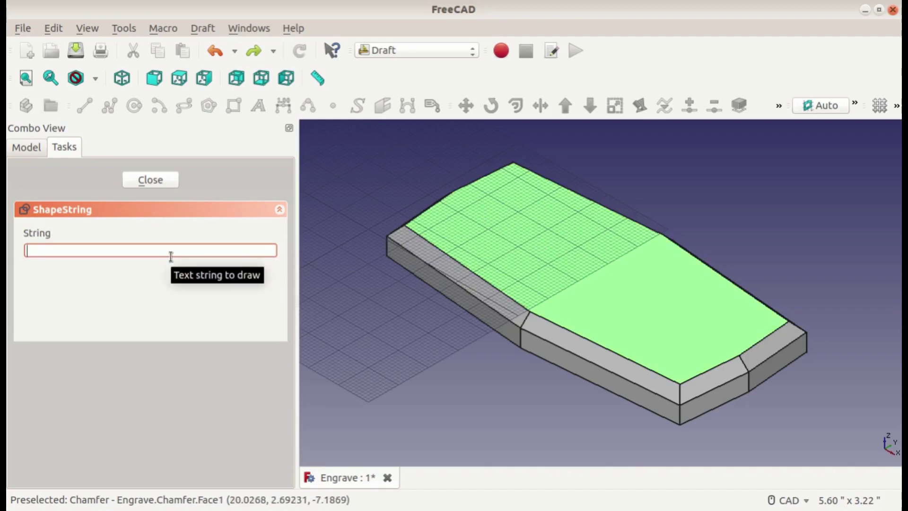
pyautogui.write('CNC')
pyautogui.press('Return')
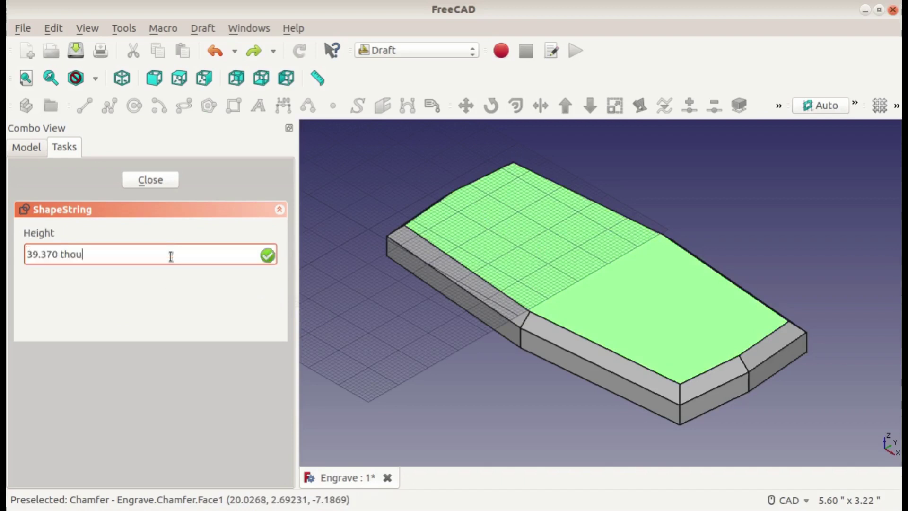
pyautogui.press('Return')
pyautogui.press('Return')
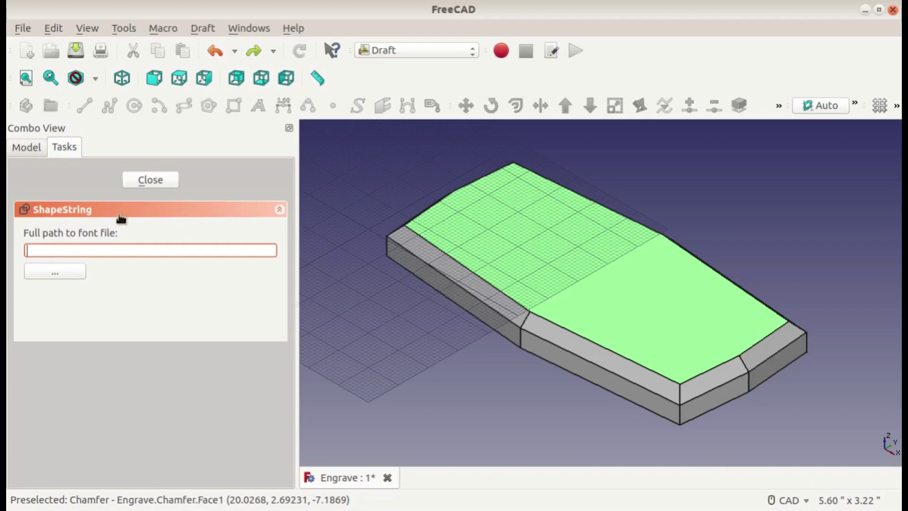
# Choose airstrike.ttf as the ShapeString font and zoom in on the CNC outline
pyautogui.click(54, 273)
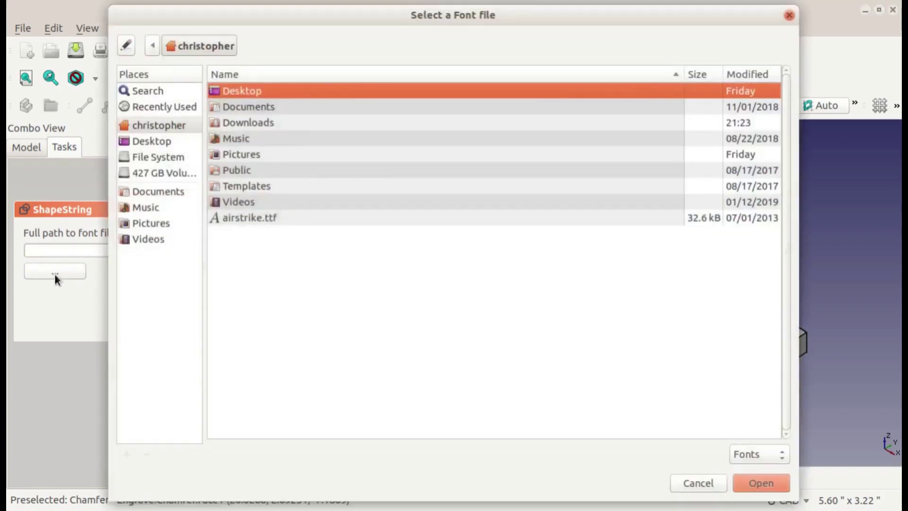
pyautogui.click(243, 217)
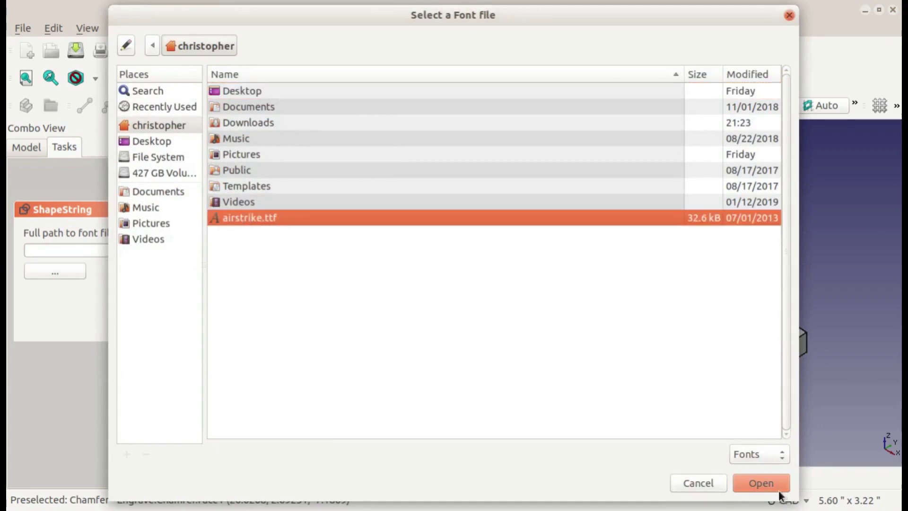
pyautogui.click(762, 483)
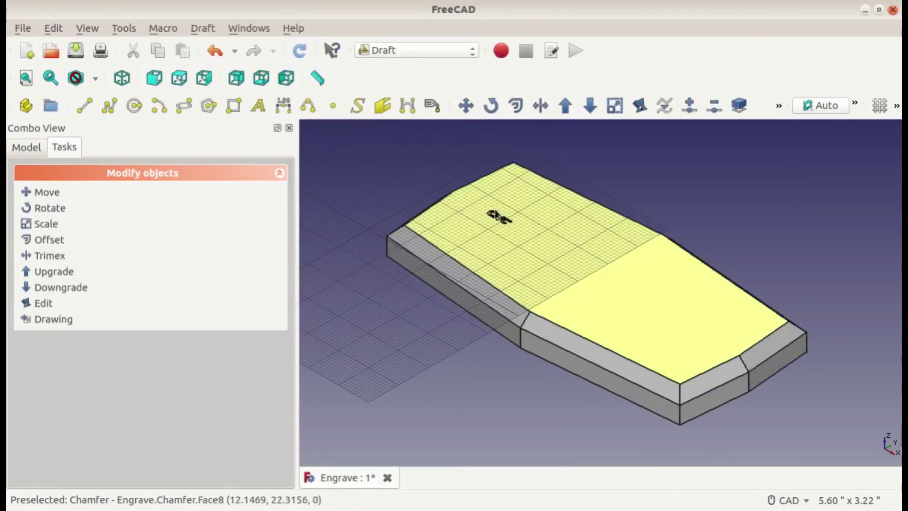
pyautogui.scroll(5, 499, 214)
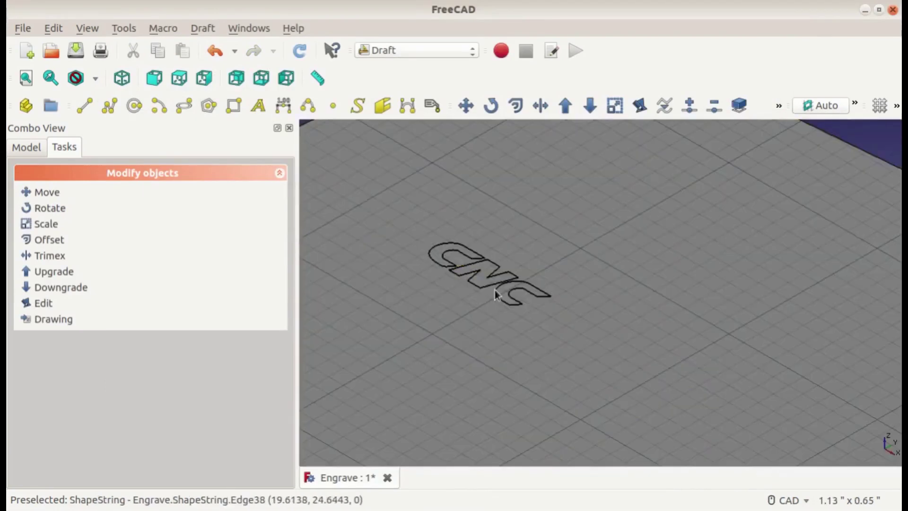
pyautogui.moveTo(487, 296); pyautogui.dragTo(506, 301, button='middle')
pyautogui.scroll(5, 601, 351)
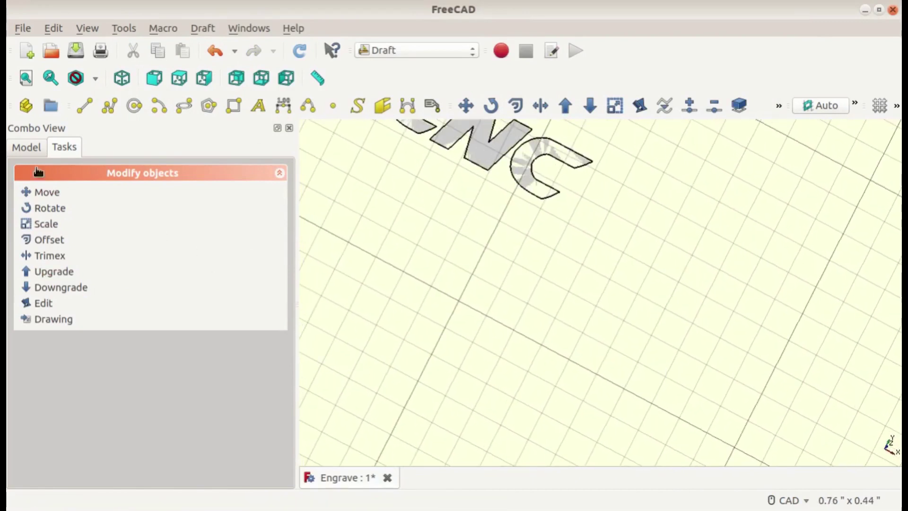
# Select ShapeString in the model tree and test its String as 'AD', then restore 'CNC'
pyautogui.click(29, 148)
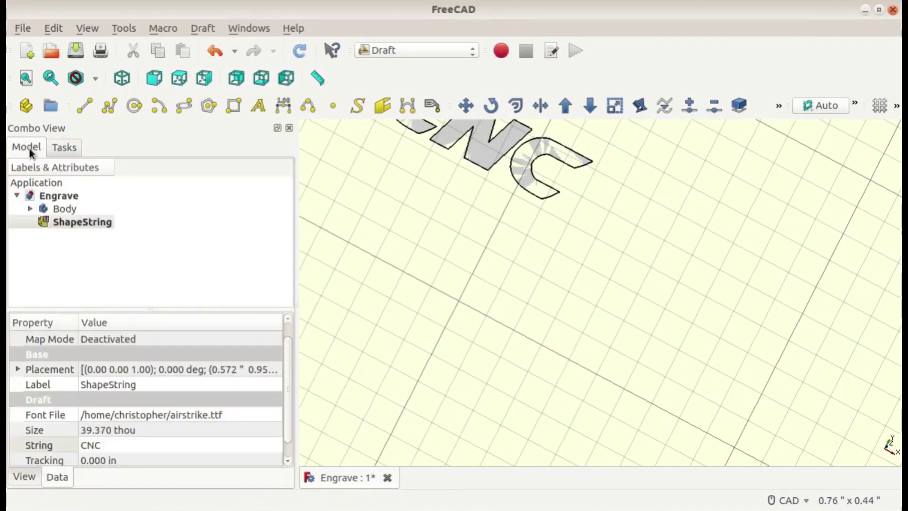
pyautogui.click(69, 222)
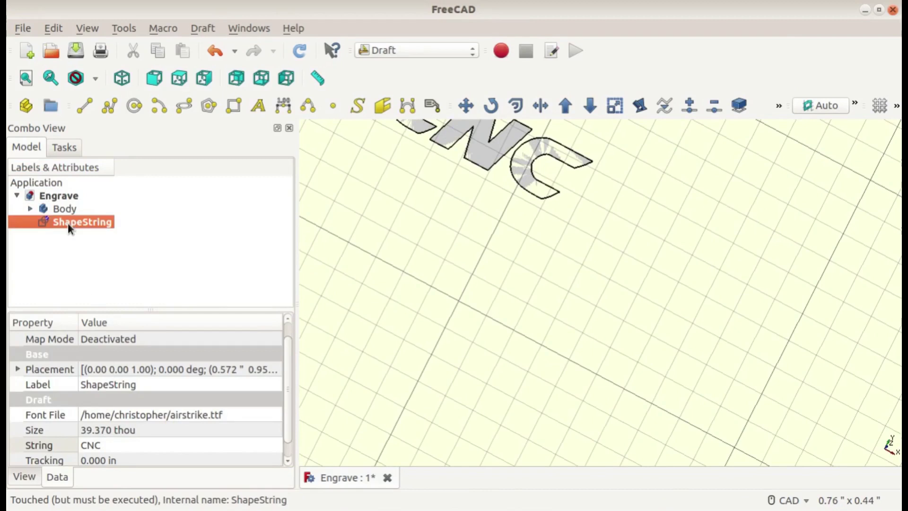
pyautogui.scroll(-3, 429, 195)
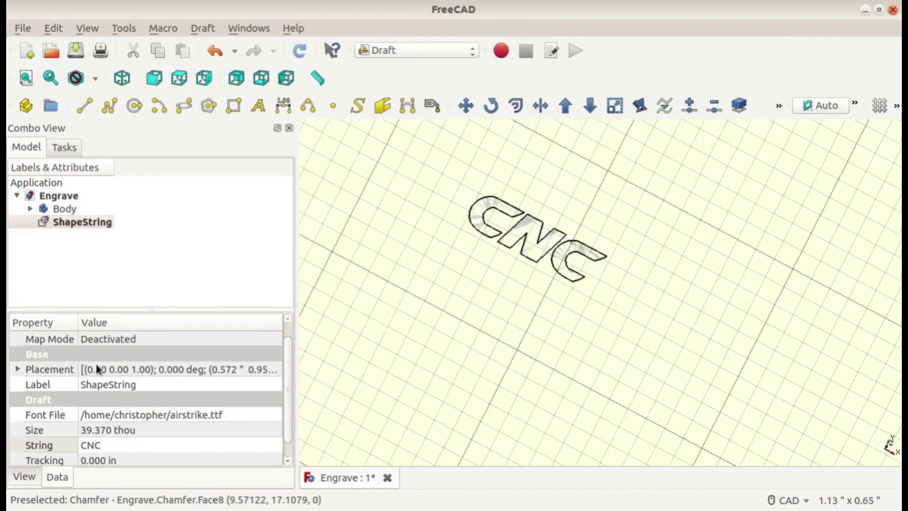
pyautogui.scroll(-1, 97, 364)
pyautogui.scroll(1, 143, 405)
pyautogui.scroll(-1, 143, 406)
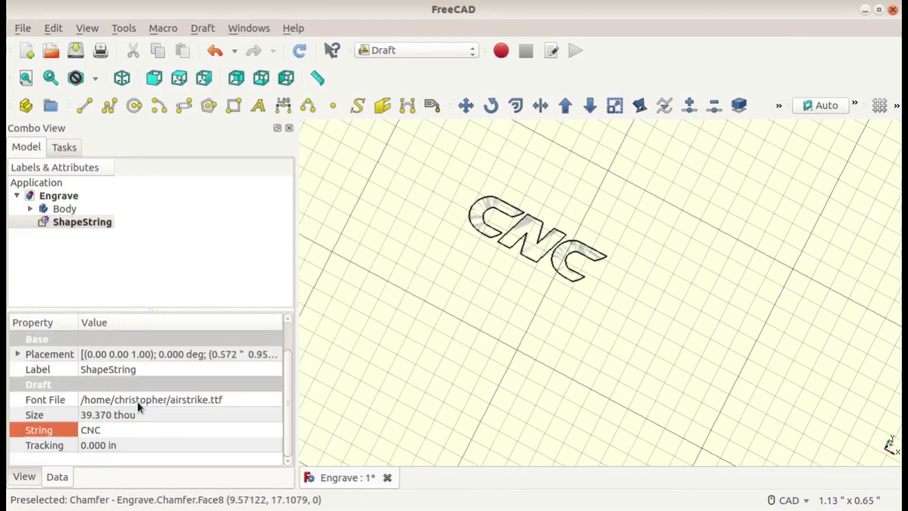
pyautogui.click(109, 429)
pyautogui.write('AD')
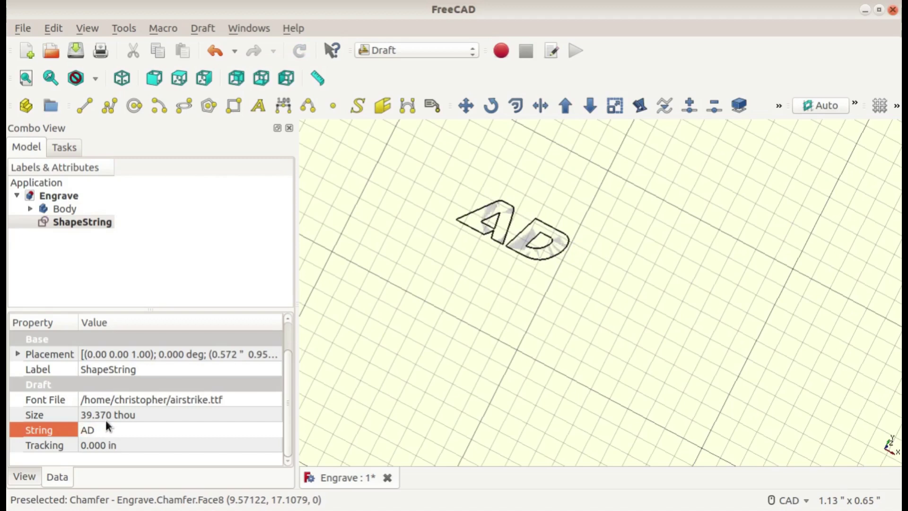
pyautogui.click(112, 429)
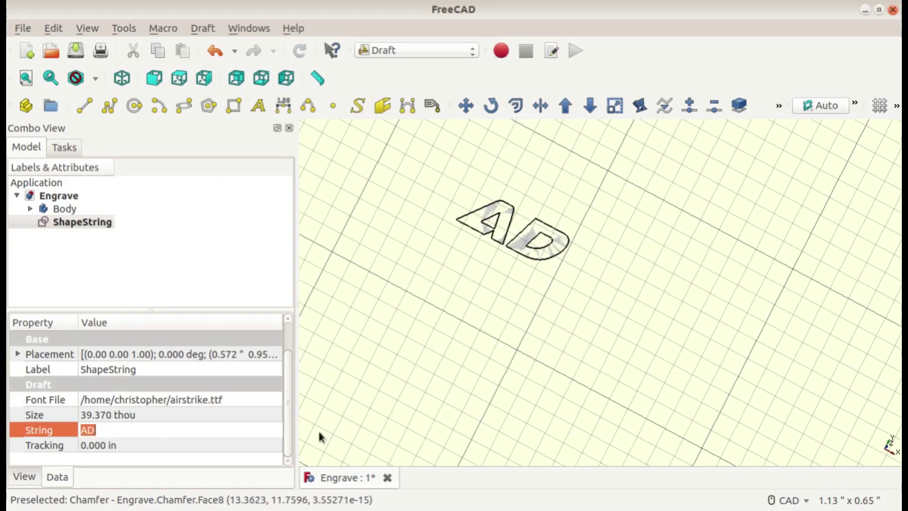
pyautogui.write('CNC')
pyautogui.hotkey('ctrl', 'r')
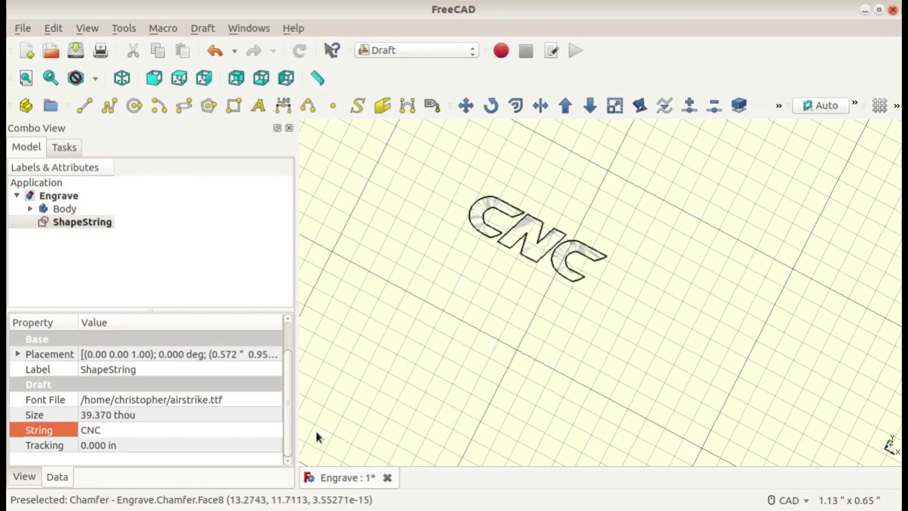
# Set the ShapeString Size property to 0.5"
pyautogui.click(104, 415)
pyautogui.doubleClick(104, 415)
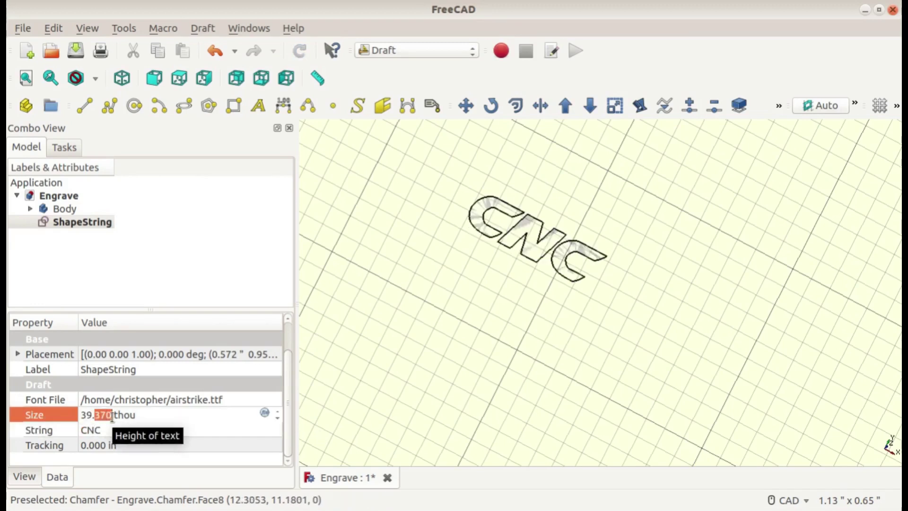
pyautogui.press('BackSpace')
pyautogui.press('BackSpace')
pyautogui.press('BackSpace')
pyautogui.press('BackSpace')
pyautogui.press('Delete')
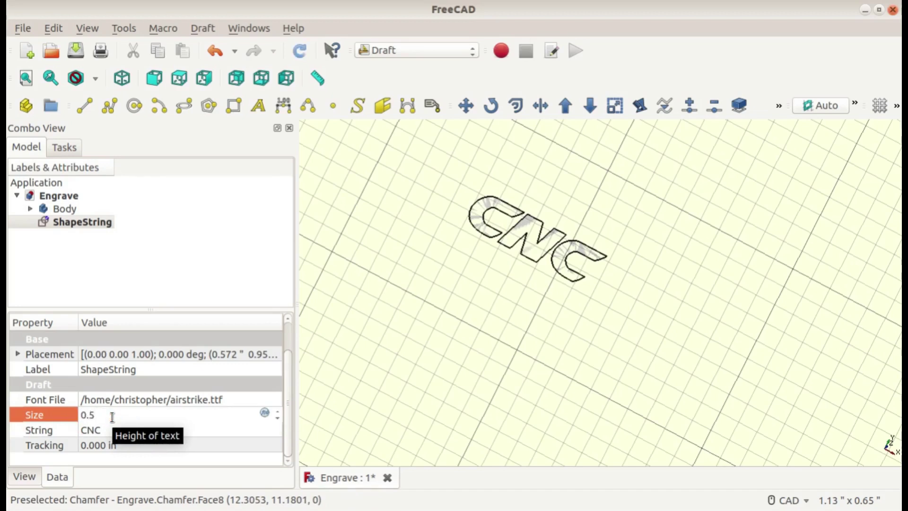
pyautogui.write('0.5"')
pyautogui.press('Return')
pyautogui.scroll(-10, 711, 239)
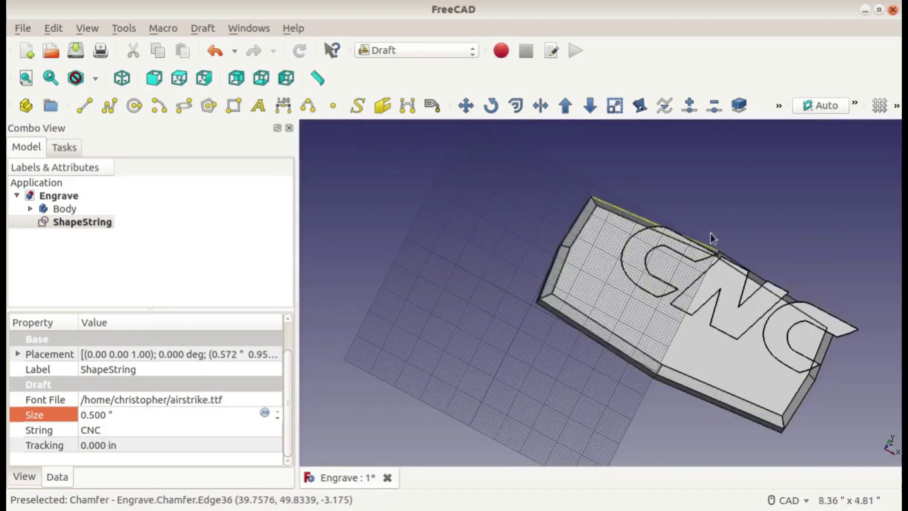
pyautogui.moveTo(625, 202); pyautogui.dragTo(474, 310, button='middle')
pyautogui.scroll(3, 551, 325)
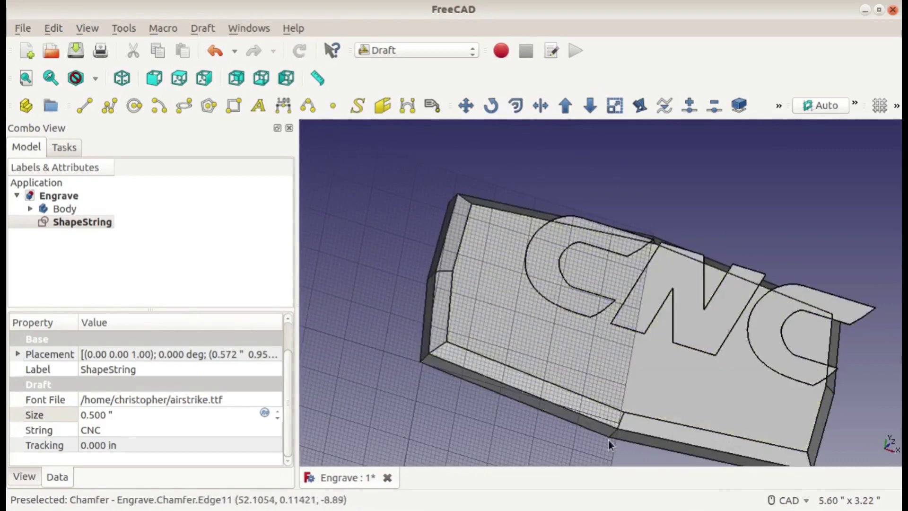
pyautogui.moveTo(473, 303); pyautogui.dragTo(453, 279, button='middle')
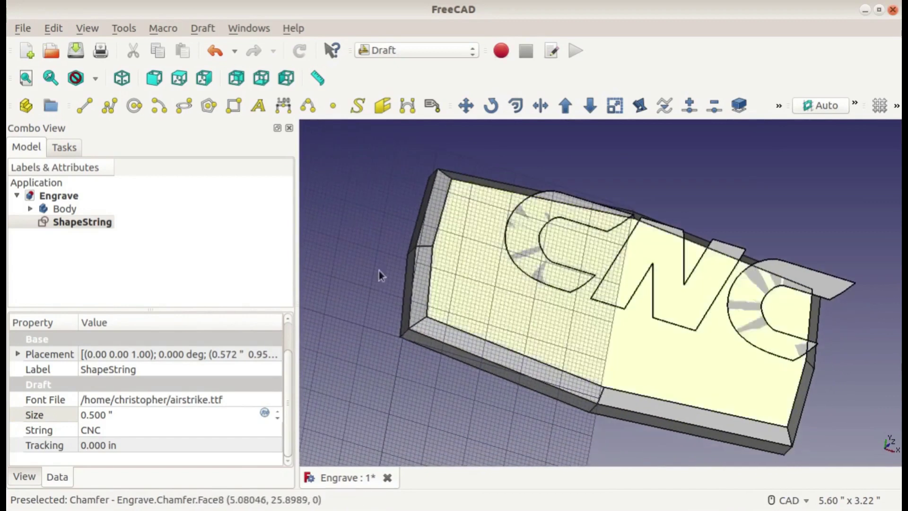
pyautogui.moveTo(478, 326)
pyautogui.mouseDown(button='middle')
pyautogui.moveTo(474, 288)
pyautogui.moveTo(465, 326)
pyautogui.moveTo(482, 312)
pyautogui.mouseUp(button='middle')
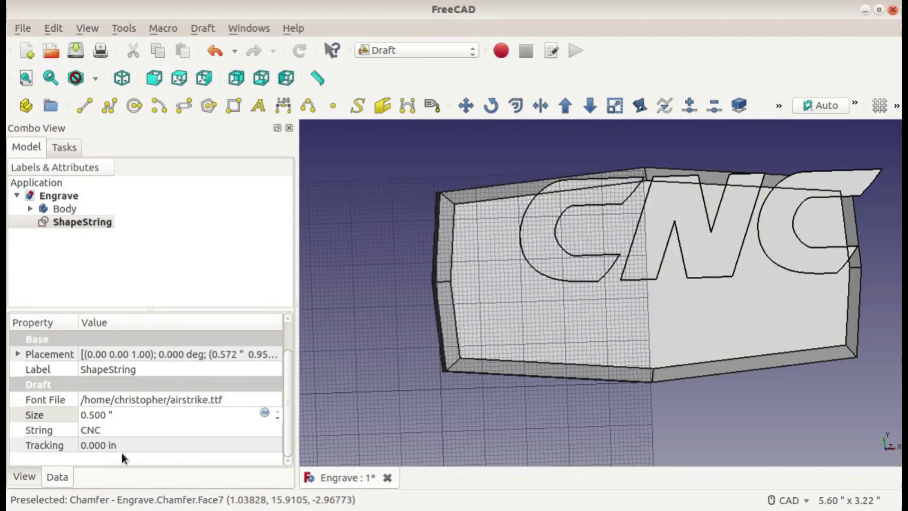
# Expand the ShapeString Placement Position and set x to 0 and y to 0.5"
pyautogui.scroll(1, 106, 440)
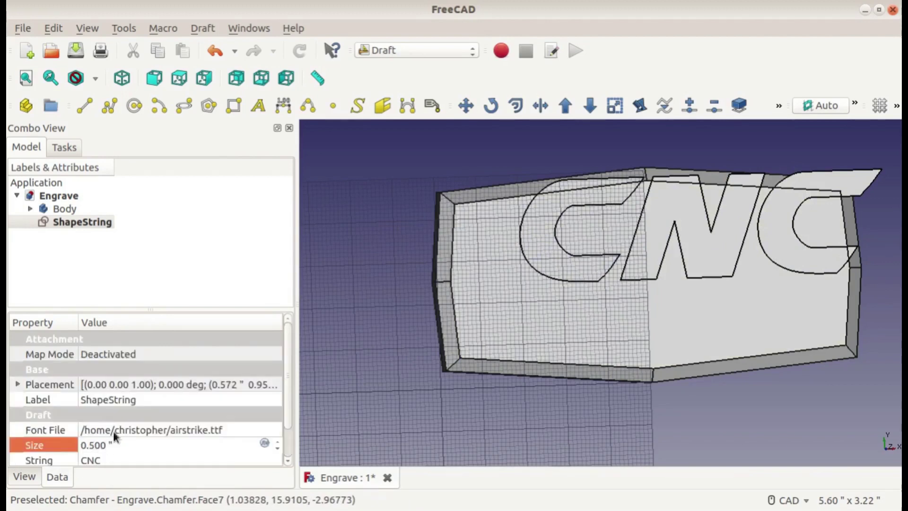
pyautogui.click(17, 384)
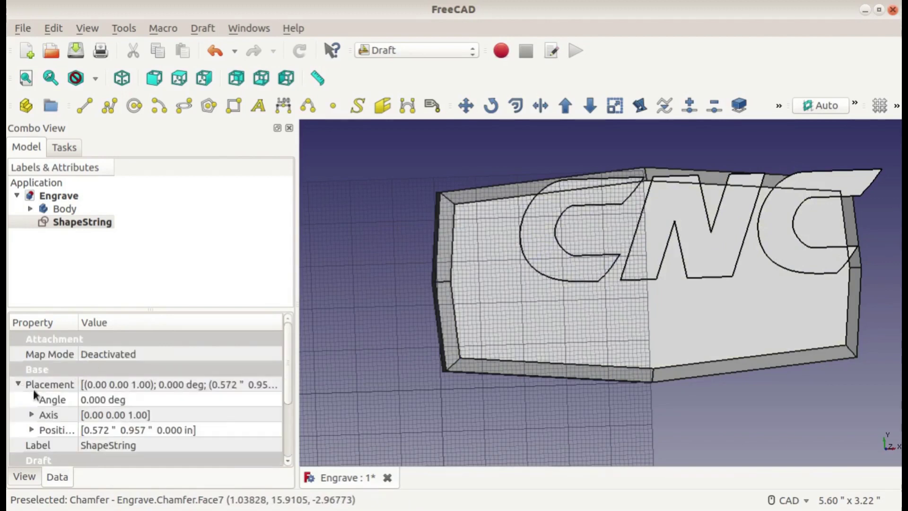
pyautogui.click(30, 429)
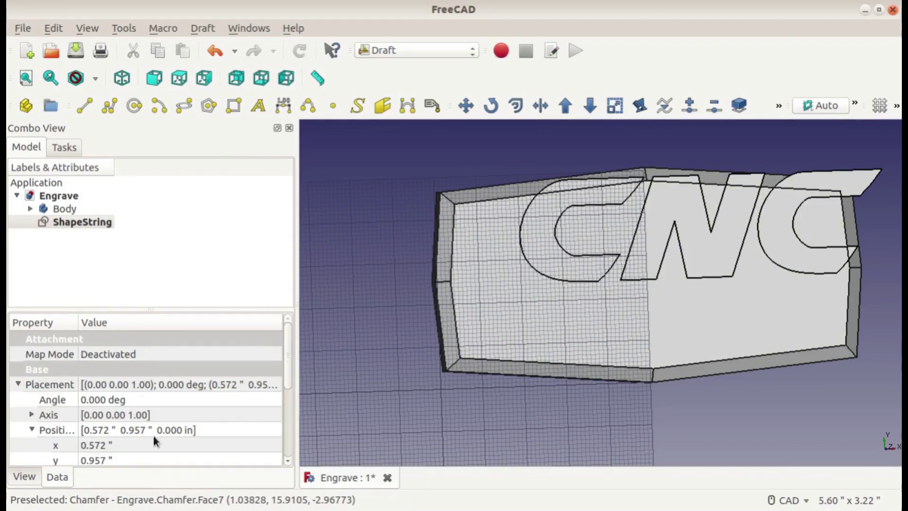
pyautogui.scroll(-1, 154, 435)
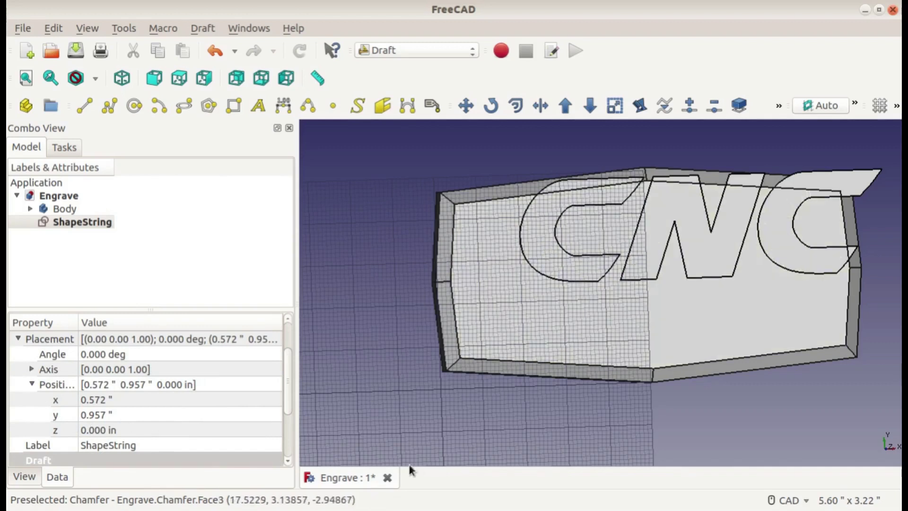
pyautogui.moveTo(557, 412); pyautogui.dragTo(588, 351, button='middle')
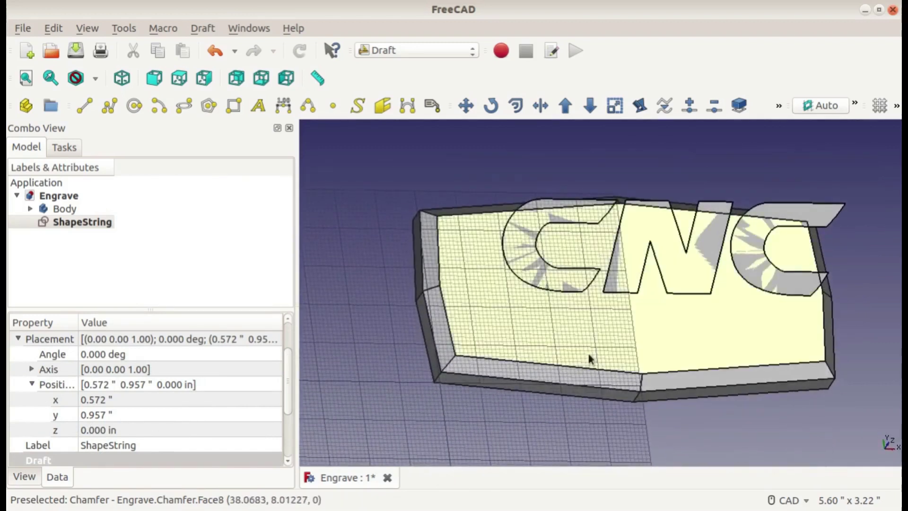
pyautogui.click(93, 404)
pyautogui.doubleClick(93, 402)
pyautogui.write('0')
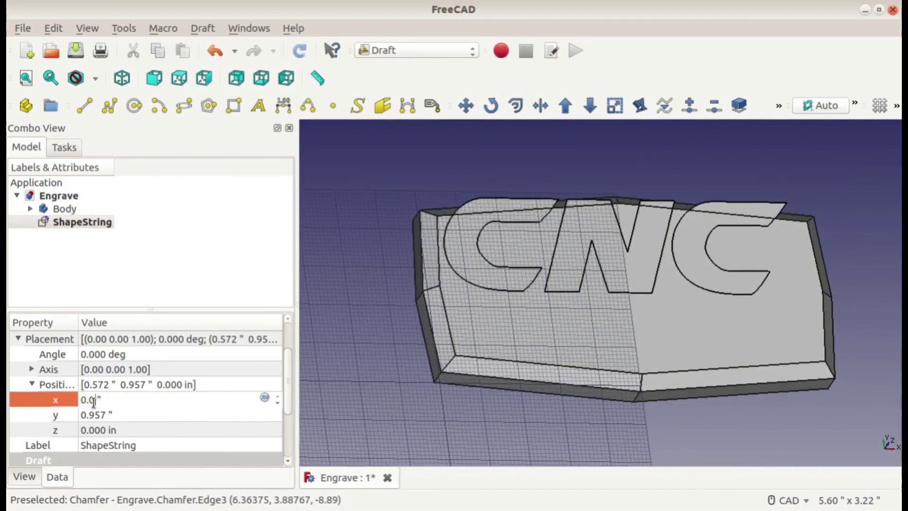
pyautogui.doubleClick(101, 416)
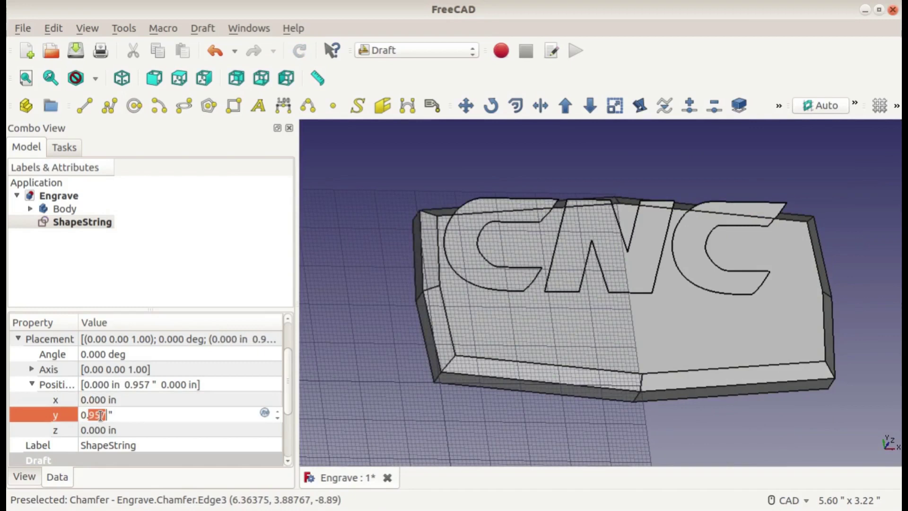
pyautogui.write('5')
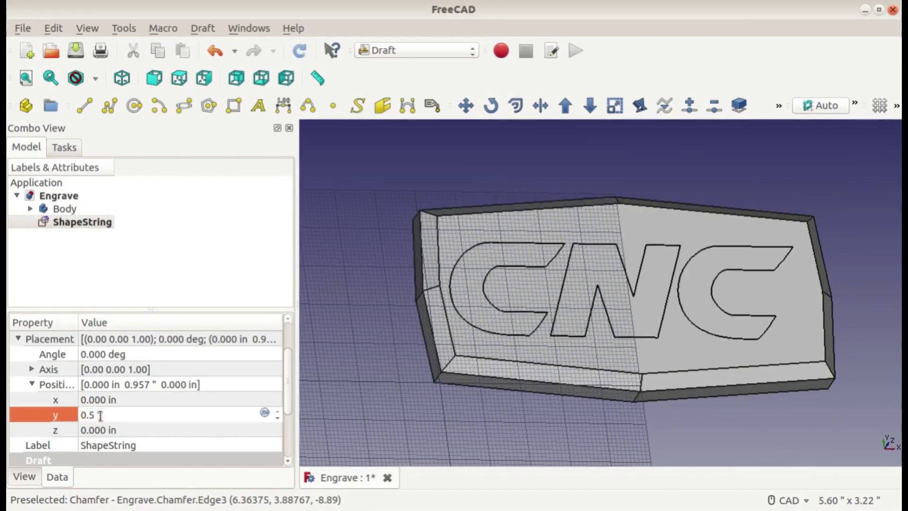
pyautogui.press('Return')
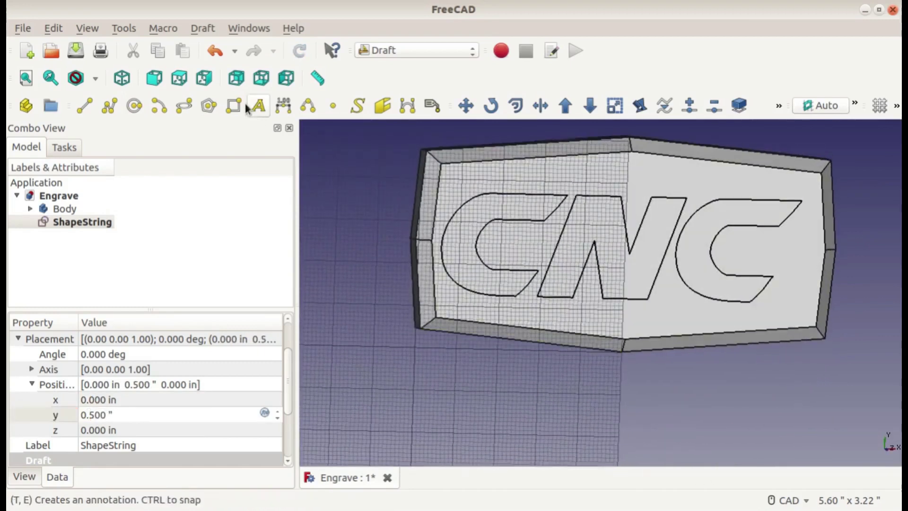
# View the plaque from the top and correct the text's x position to 0.1"
pyautogui.click(178, 80)
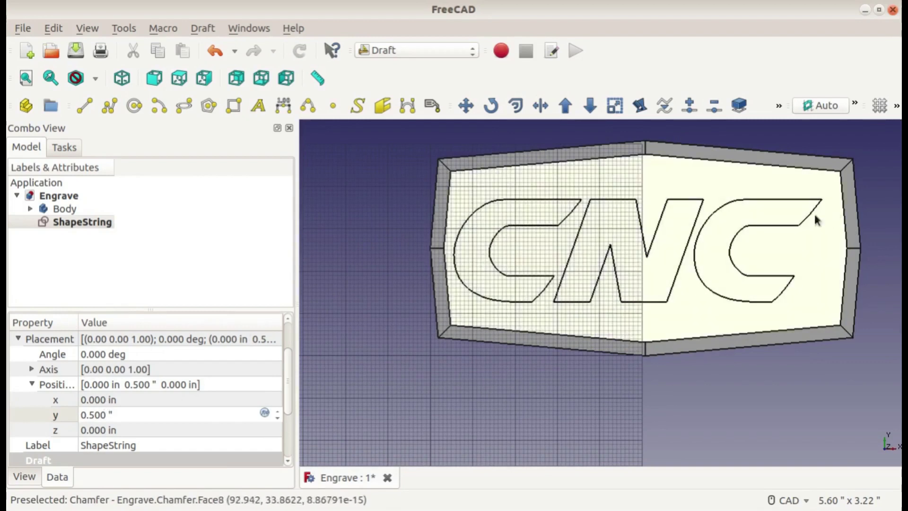
pyautogui.click(91, 404)
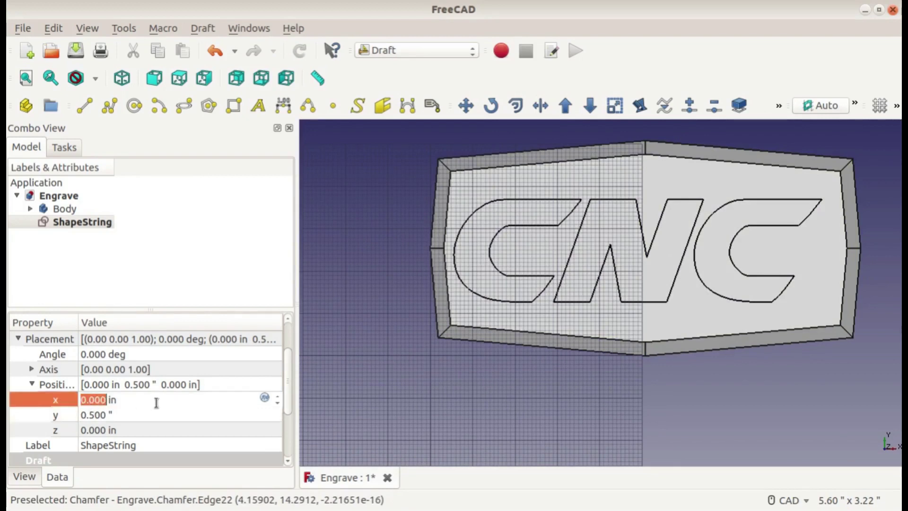
pyautogui.press('Left')
pyautogui.press('Left')
pyautogui.press('Left')
pyautogui.write('1')
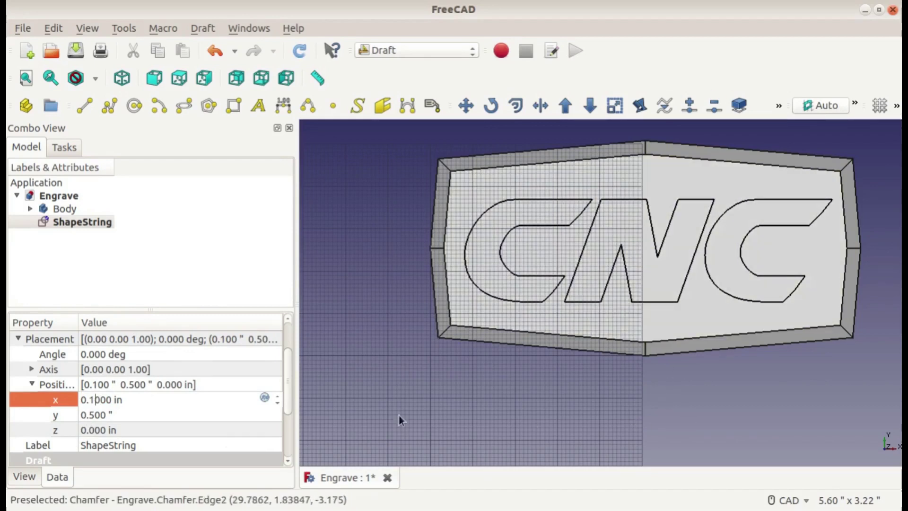
pyautogui.click(115, 265)
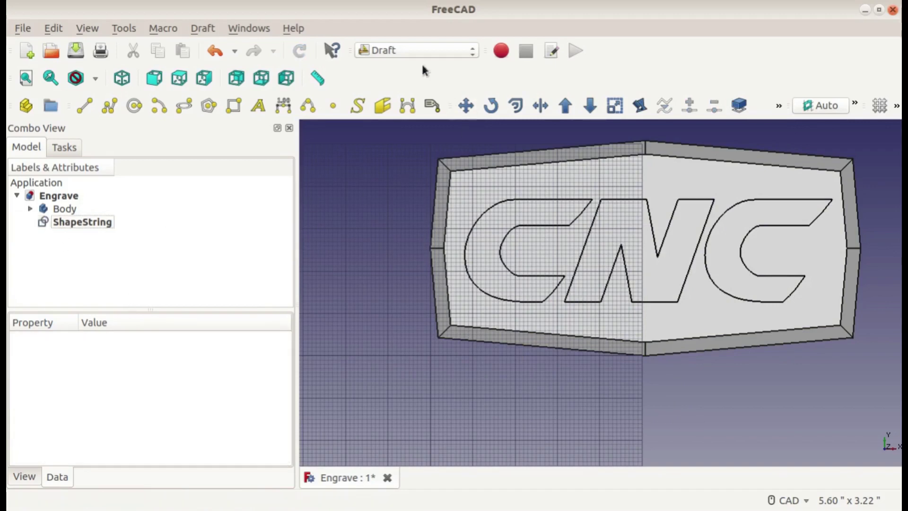
pyautogui.click(423, 51)
# Switch to the Path workbench, hide the plaque Body, and check the Tool Library
pyautogui.click(419, 208)
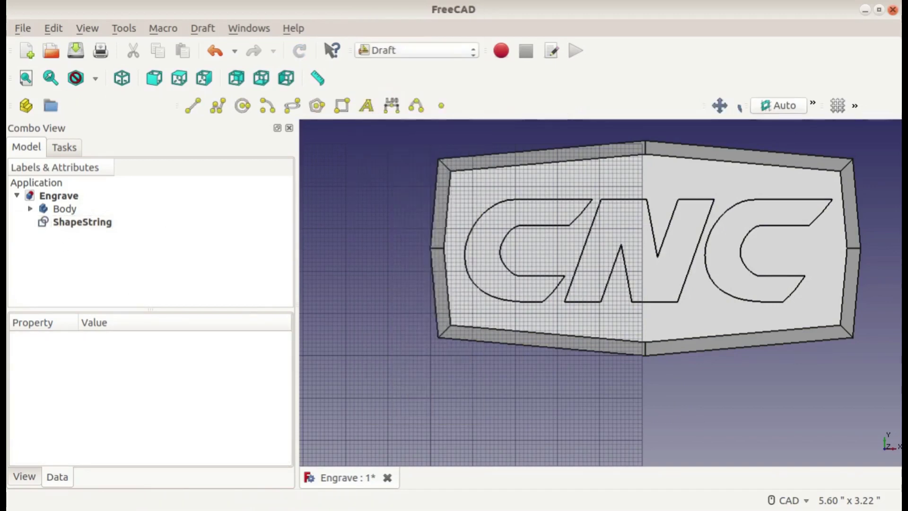
pyautogui.moveTo(641, 284)
pyautogui.mouseDown(button='middle')
pyautogui.moveTo(641, 315)
pyautogui.moveTo(641, 277)
pyautogui.moveTo(648, 294)
pyautogui.moveTo(626, 282)
pyautogui.mouseUp(button='middle')
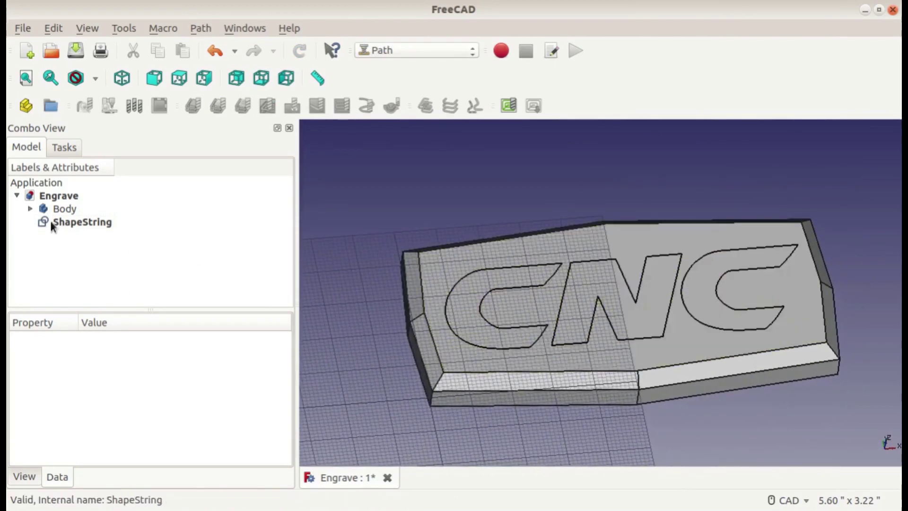
pyautogui.click(55, 211)
pyautogui.press('space')
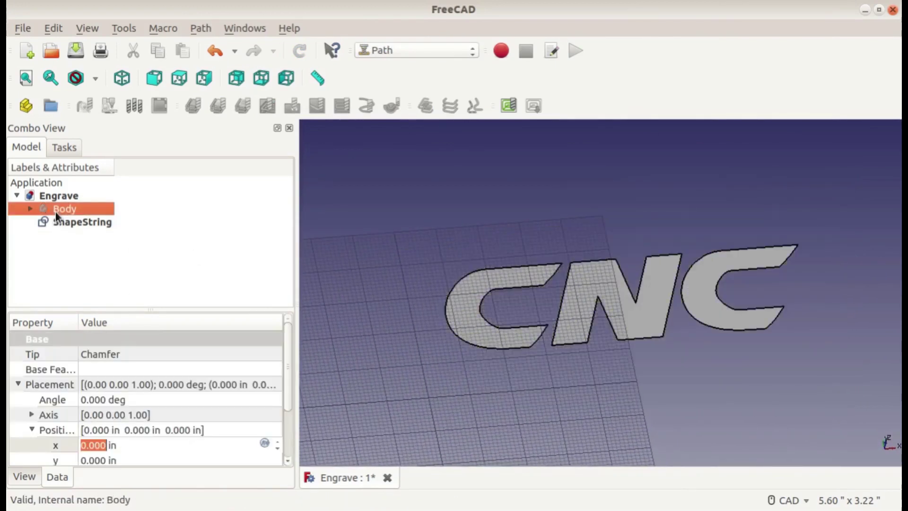
pyautogui.click(629, 208)
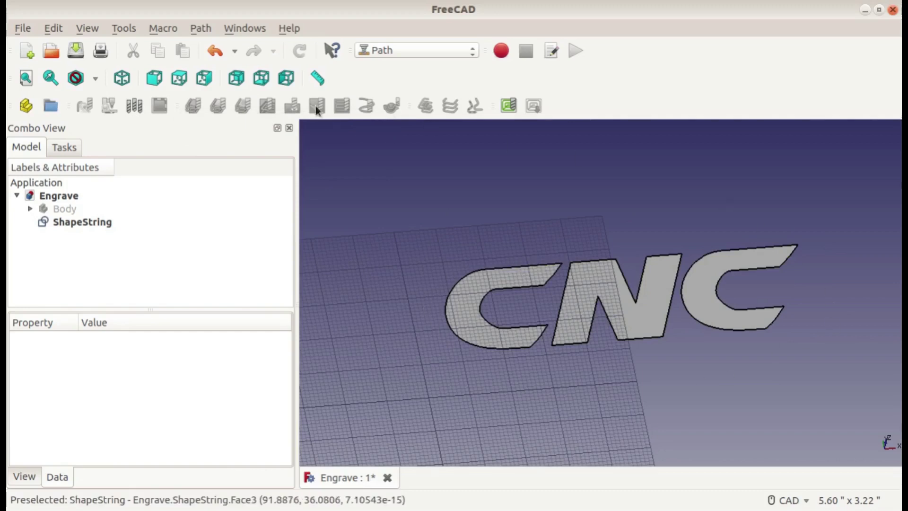
pyautogui.click(129, 114)
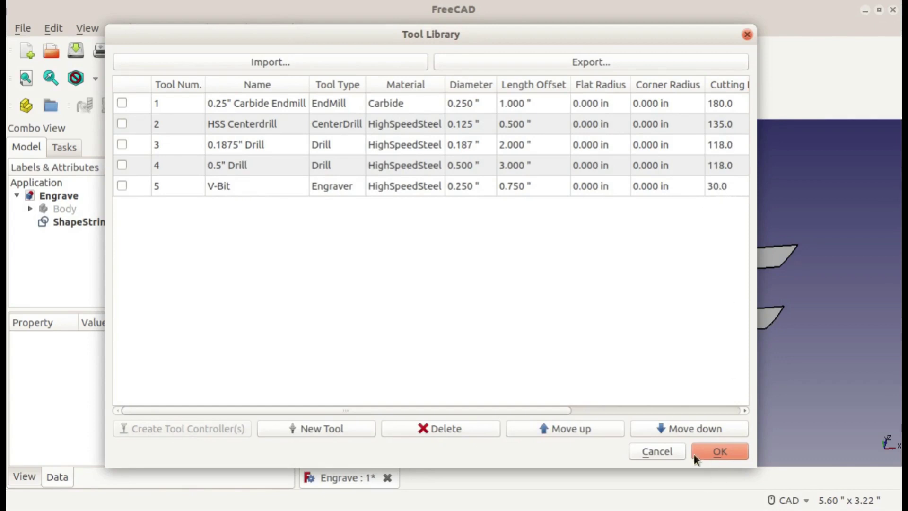
pyautogui.click(662, 453)
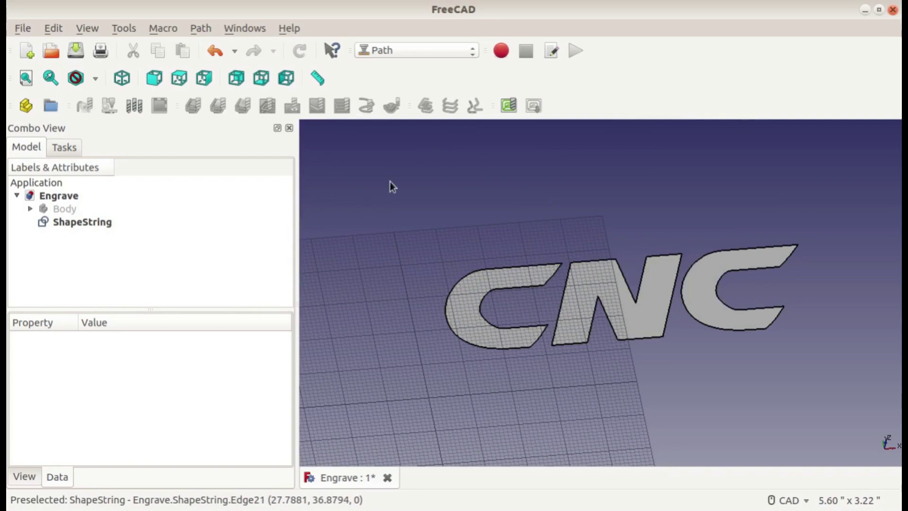
# Create a new Path job with ShapeString as its base model
pyautogui.click(506, 108)
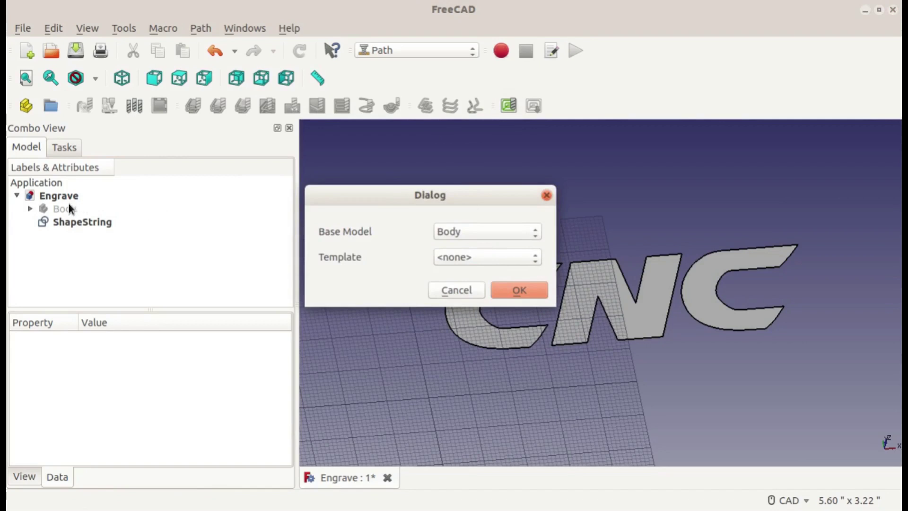
pyautogui.click(488, 233)
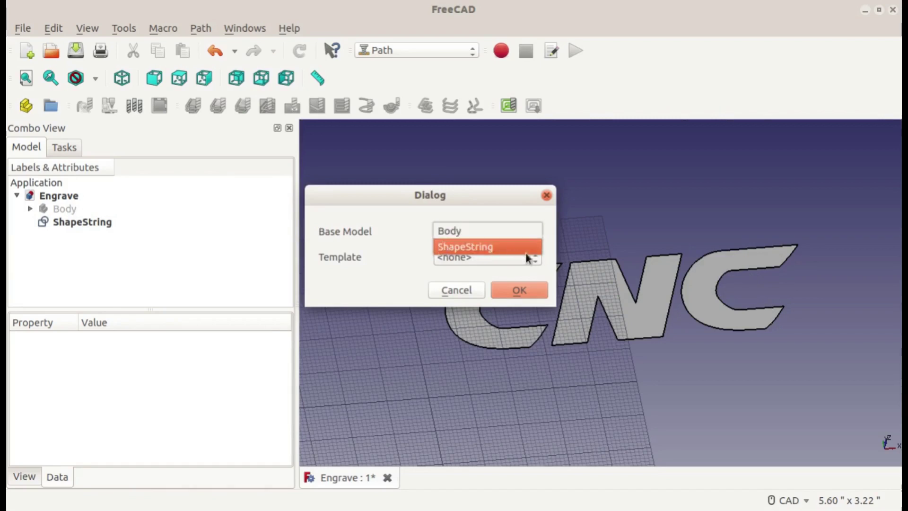
pyautogui.click(454, 247)
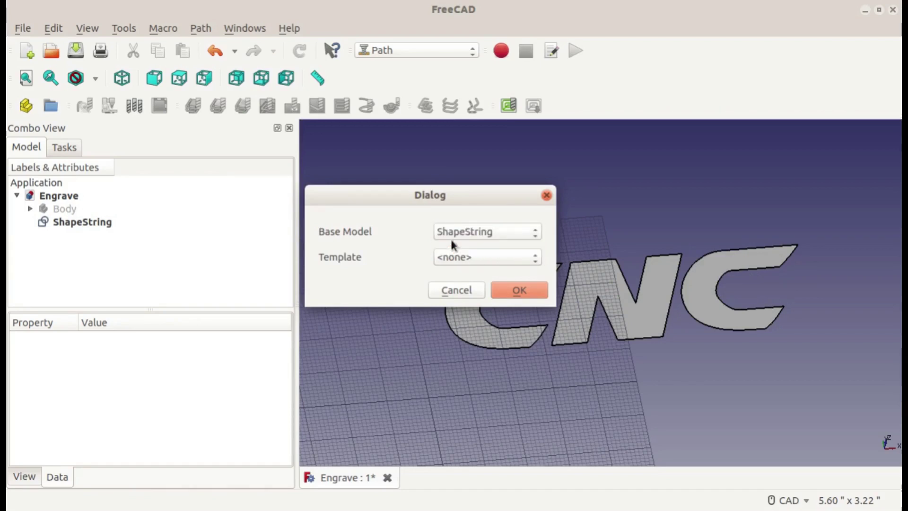
pyautogui.click(519, 291)
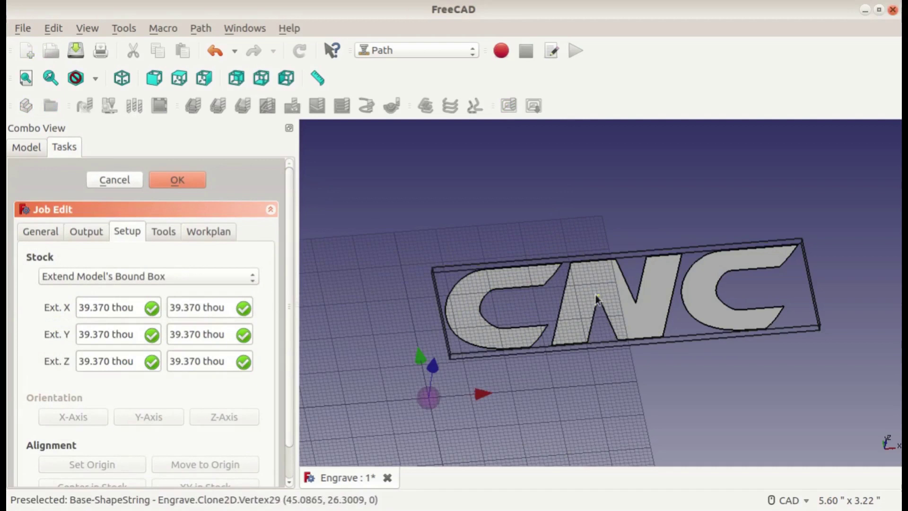
# Set the job stock's two Ext. Z values to 0.125" and 0
pyautogui.scroll(3, 710, 284)
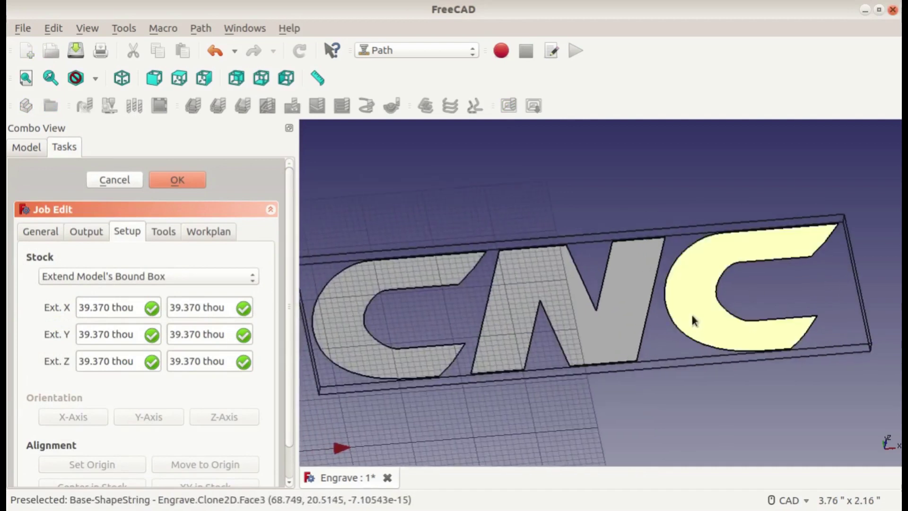
pyautogui.moveTo(691, 316); pyautogui.dragTo(634, 331, button='middle')
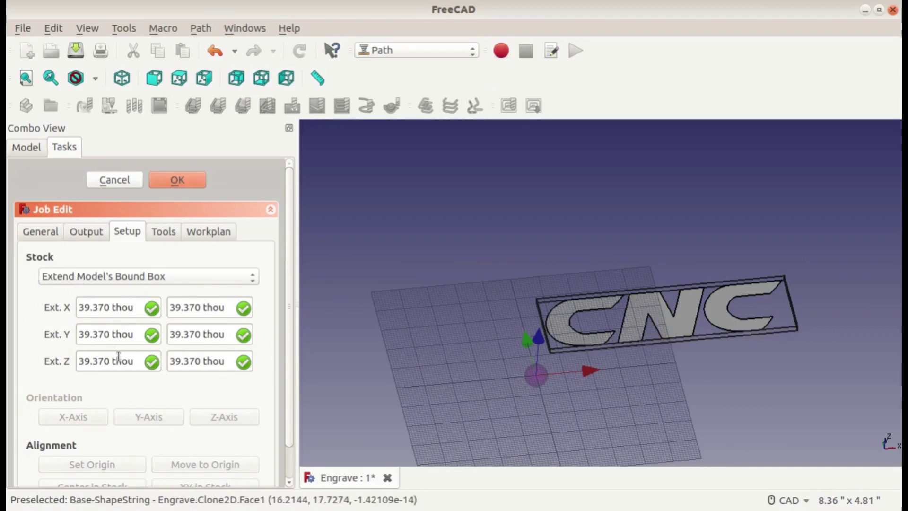
pyautogui.tripleClick(192, 362)
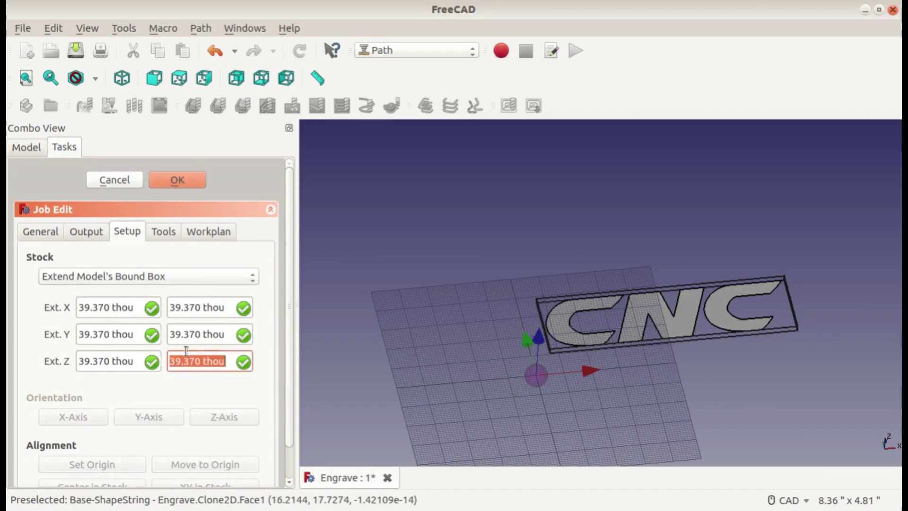
pyautogui.write('0')
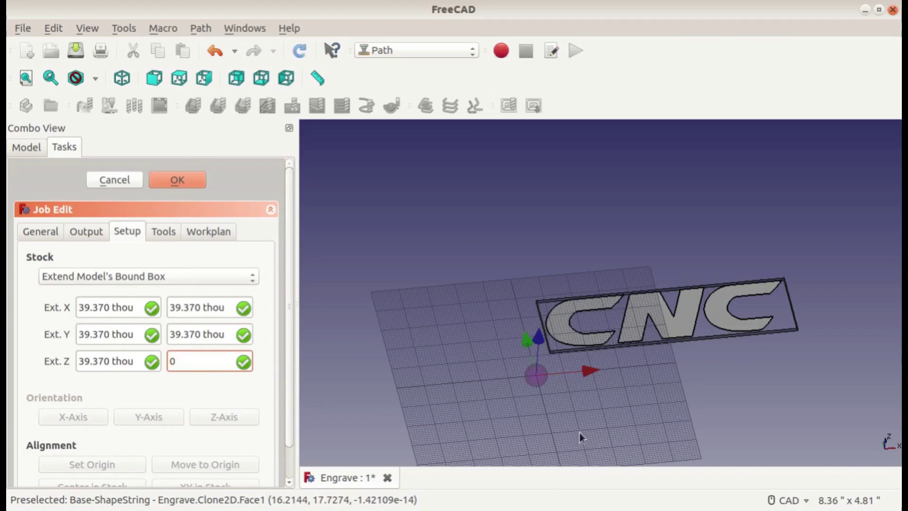
pyautogui.moveTo(719, 365); pyautogui.dragTo(685, 337, button='middle')
pyautogui.scroll(6, 639, 314)
pyautogui.moveTo(629, 316); pyautogui.dragTo(651, 363, button='middle')
pyautogui.scroll(-6, 651, 363)
pyautogui.tripleClick(119, 361)
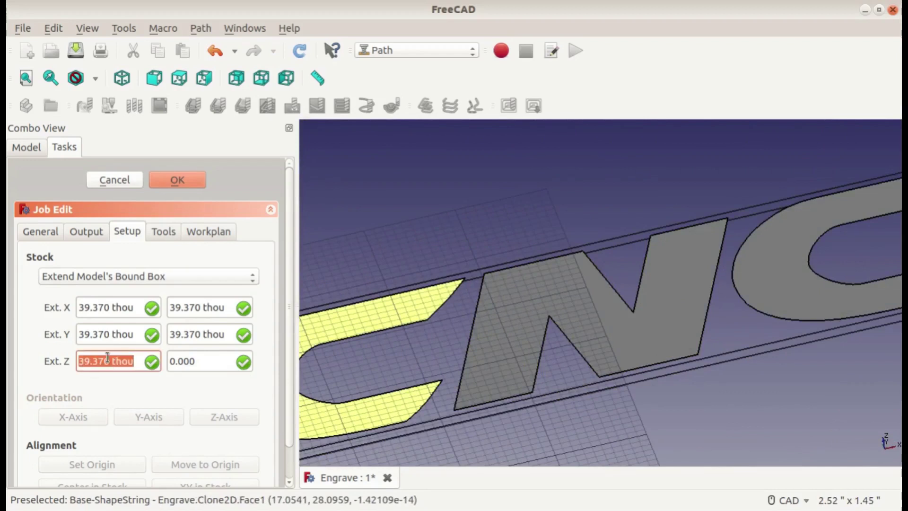
pyautogui.write('0.125')
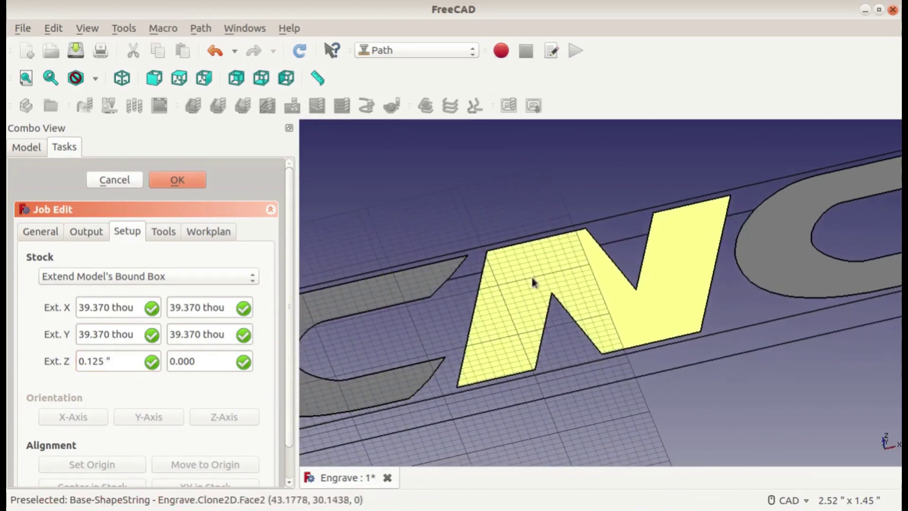
pyautogui.moveTo(535, 294); pyautogui.dragTo(226, 286, button='middle')
pyautogui.scroll(-3, 384, 383)
# Add a V-Bit tool controller, remove the Default controller, and confirm the job edit
pyautogui.click(157, 233)
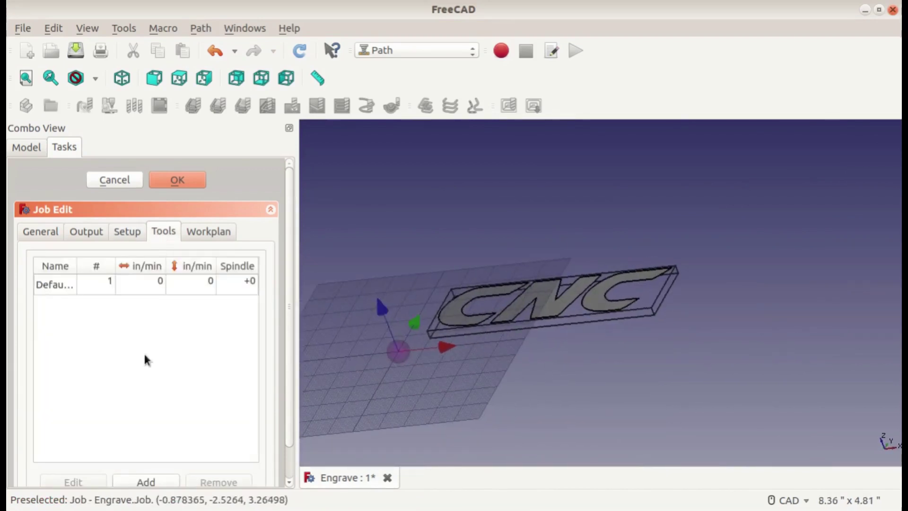
pyautogui.click(135, 482)
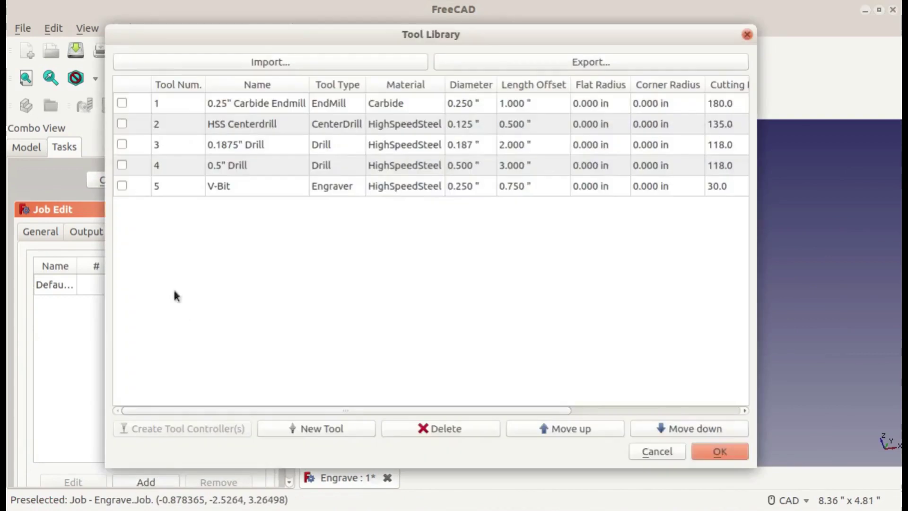
pyautogui.click(122, 186)
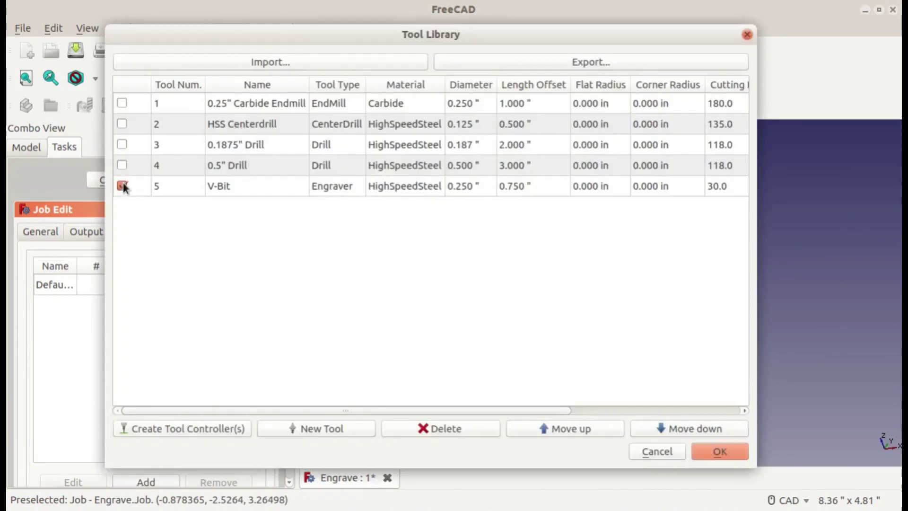
pyautogui.click(224, 431)
pyautogui.click(719, 451)
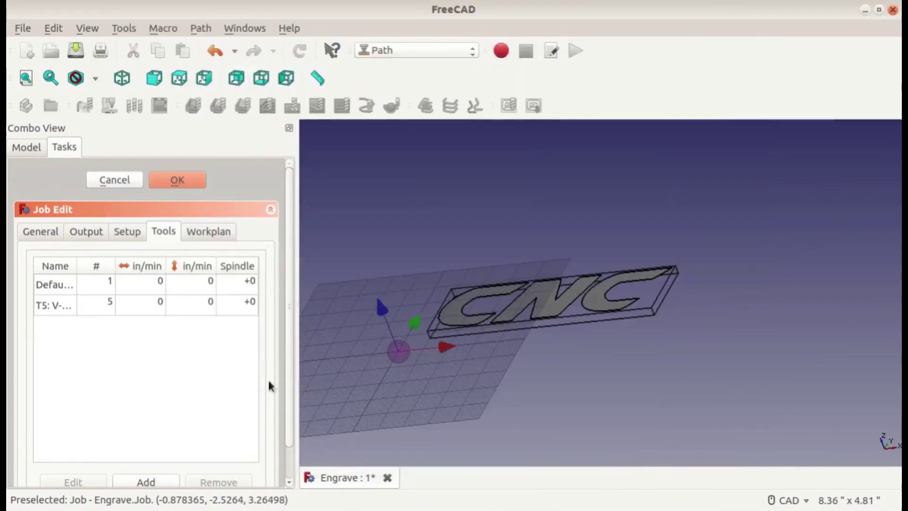
pyautogui.click(80, 285)
pyautogui.click(191, 482)
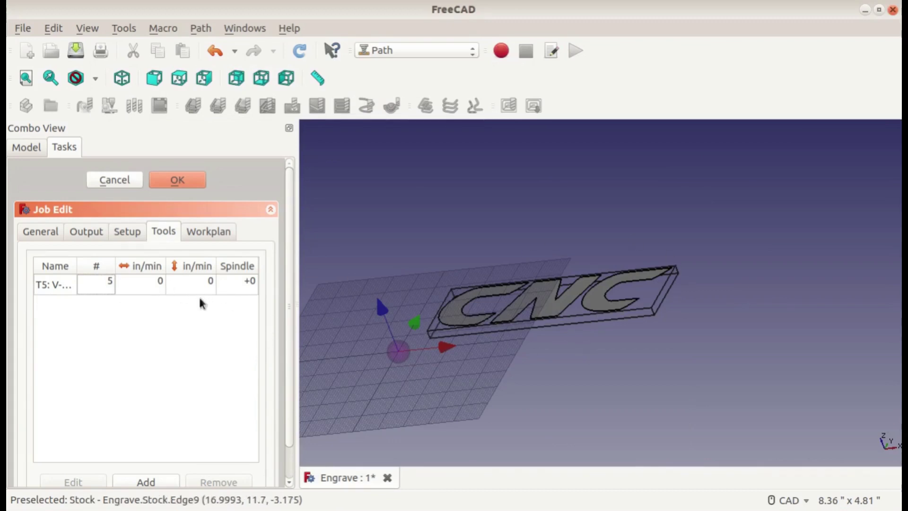
pyautogui.click(160, 178)
pyautogui.moveTo(589, 359); pyautogui.dragTo(623, 364, button='middle')
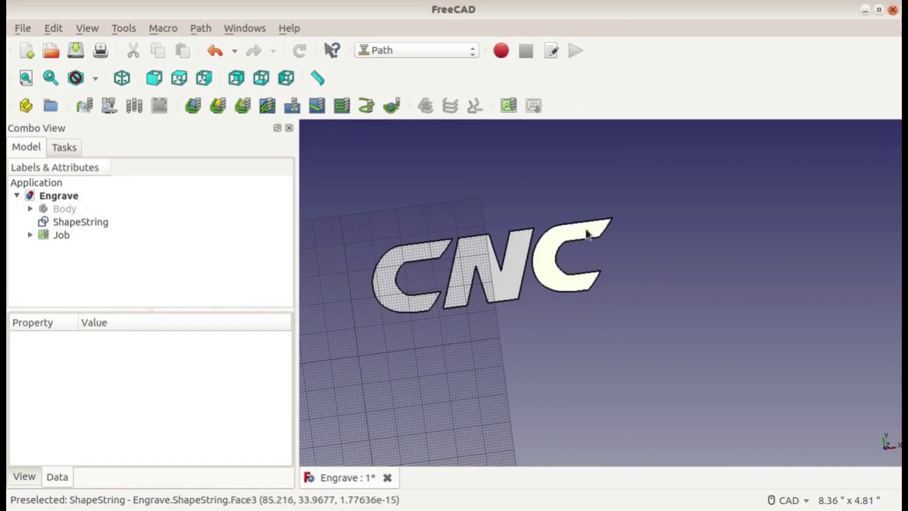
# Create a new Engrave operation in the job using the T5: V-Bit tool controller, with Base Geometry expanded
pyautogui.click(31, 235)
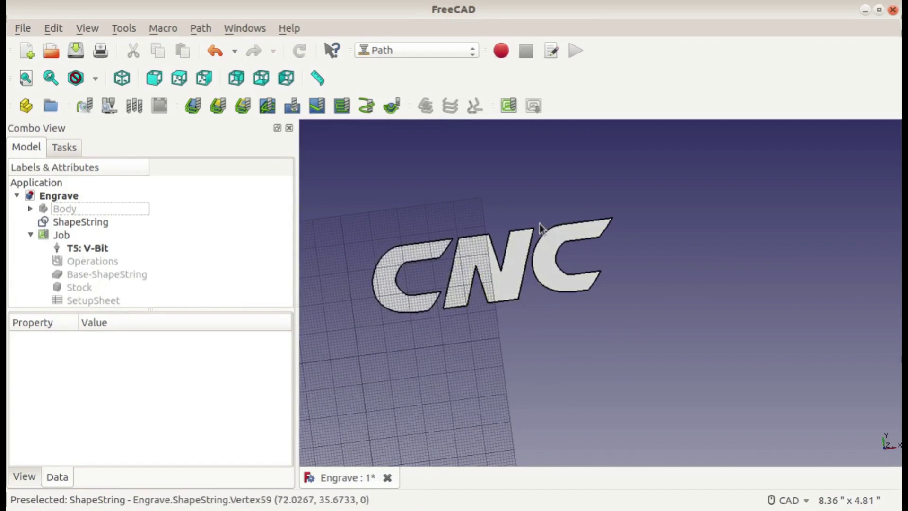
pyautogui.click(323, 107)
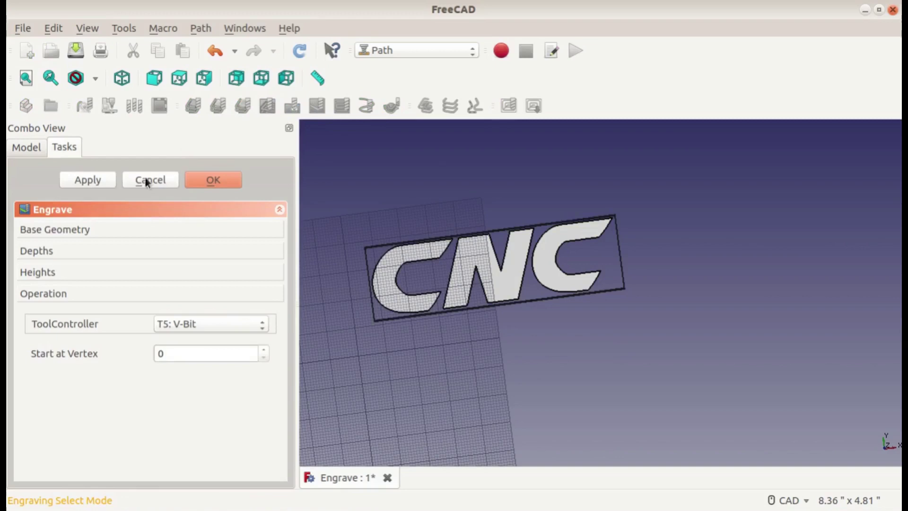
pyautogui.click(116, 231)
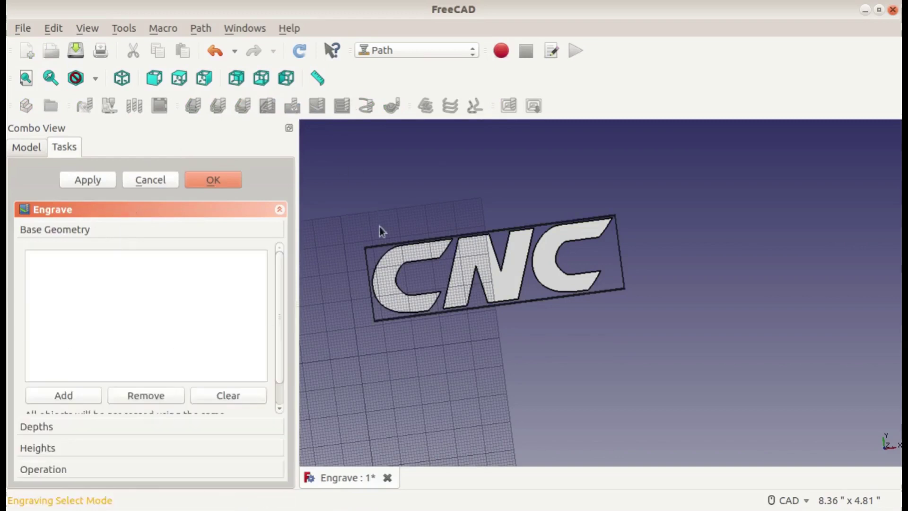
pyautogui.scroll(8, 382, 312)
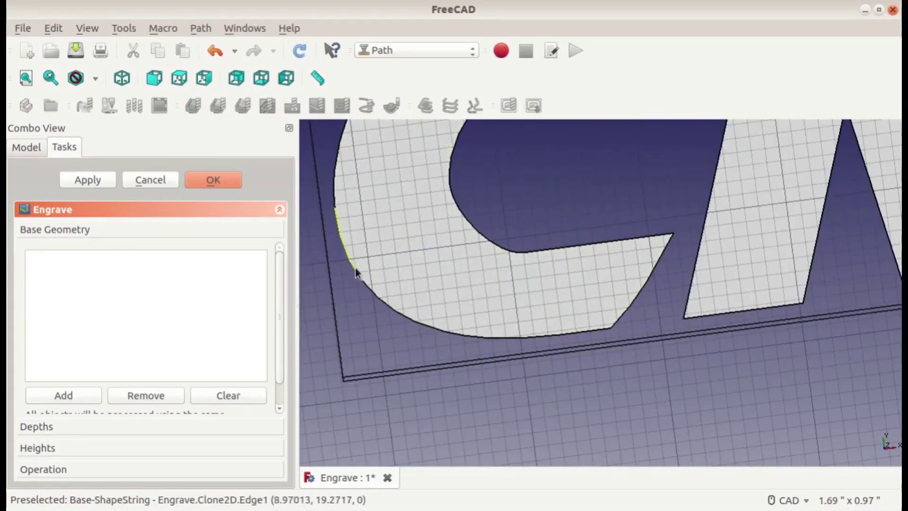
# Select the inner and outer outline edges of the first C in the 3D view
pyautogui.moveTo(339, 162); pyautogui.dragTo(348, 319, button='middle')
pyautogui.scroll(2, 762, 170)
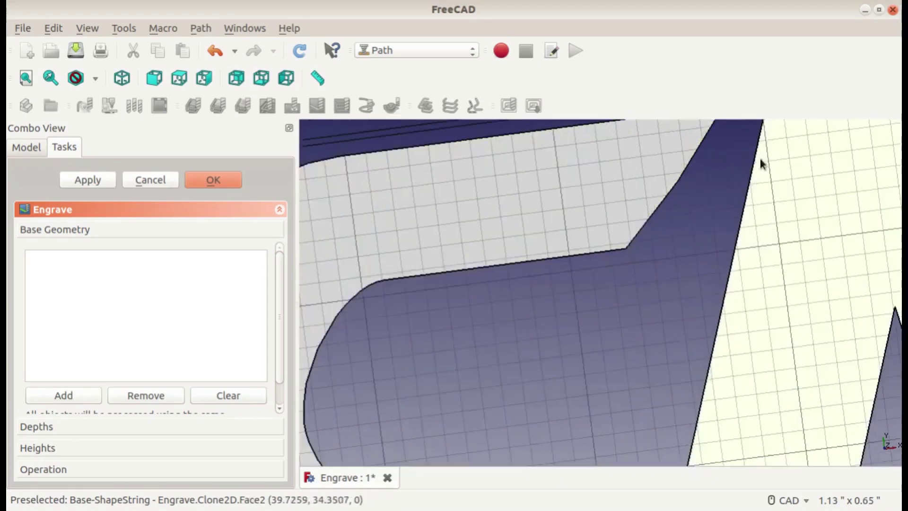
pyautogui.scroll(-6, 701, 219)
pyautogui.scroll(2, 677, 213)
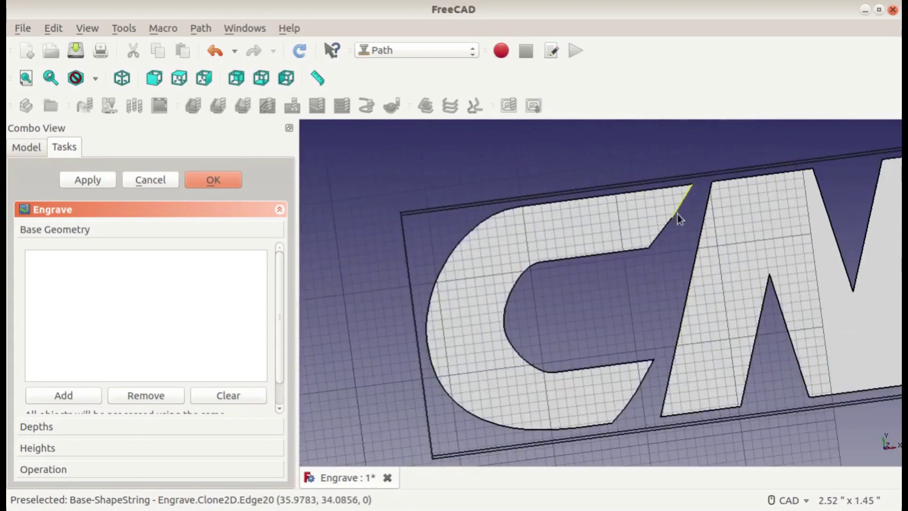
pyautogui.click(679, 211)
pyautogui.keyDown('ctrl'); pyautogui.click(663, 227); pyautogui.keyUp('ctrl')
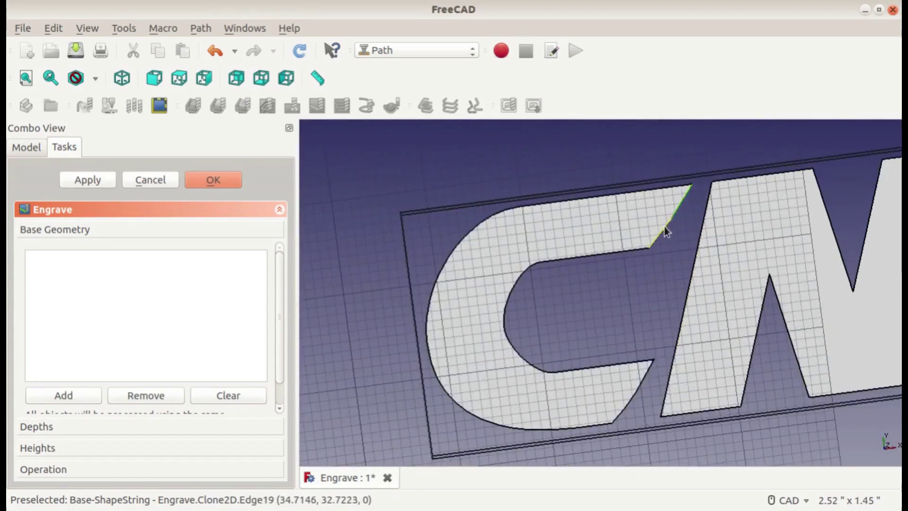
pyautogui.keyDown('ctrl'); pyautogui.click(625, 250); pyautogui.keyUp('ctrl')
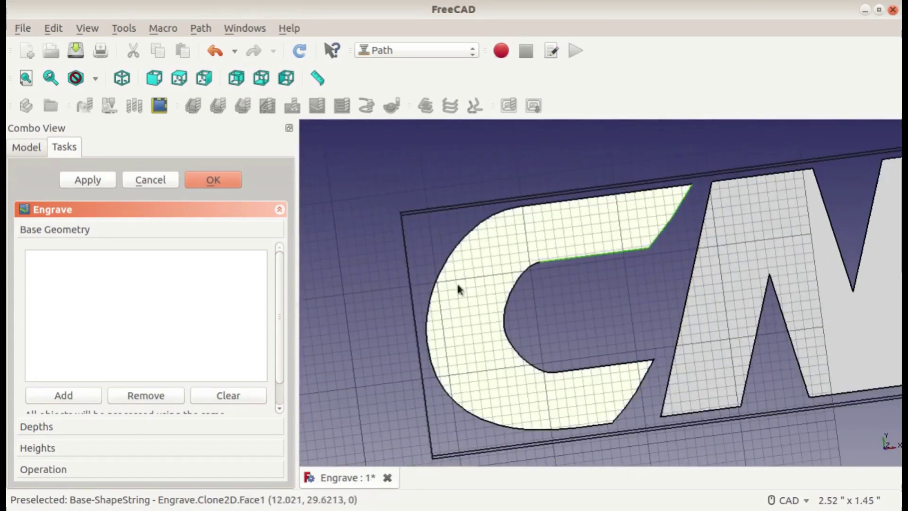
pyautogui.keyDown('ctrl'); pyautogui.click(533, 265); pyautogui.keyUp('ctrl')
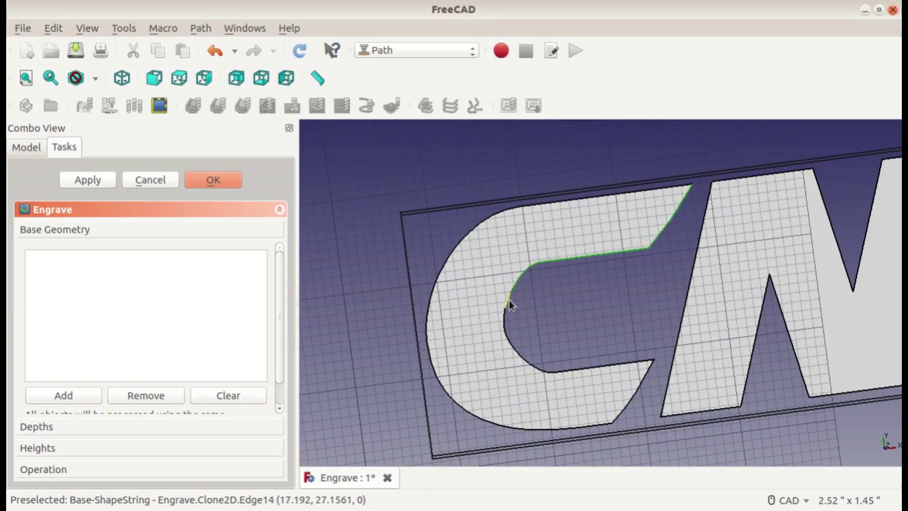
pyautogui.keyDown('ctrl'); pyautogui.click(506, 331); pyautogui.keyUp('ctrl')
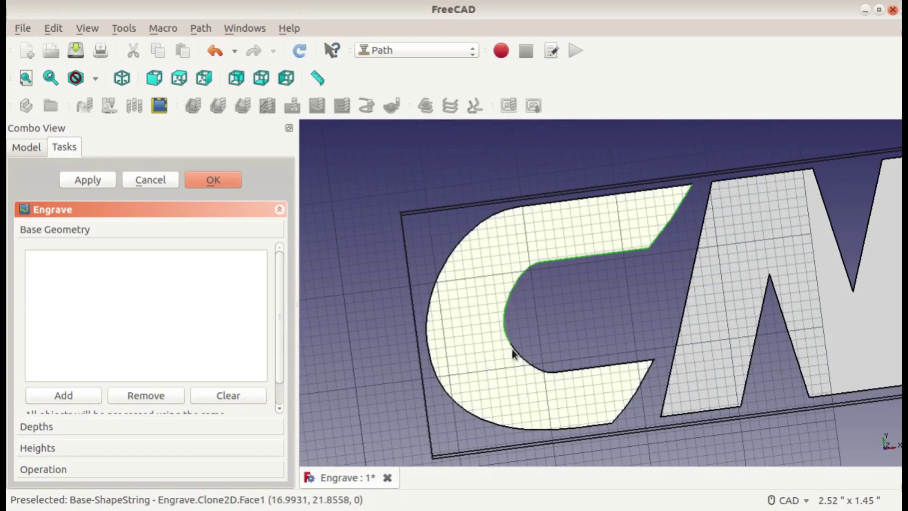
pyautogui.keyDown('ctrl'); pyautogui.click(552, 368); pyautogui.keyUp('ctrl')
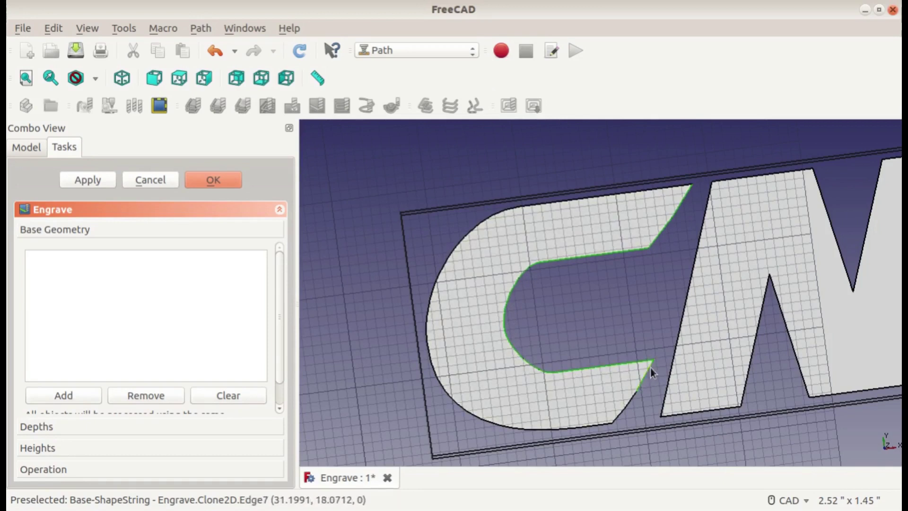
pyautogui.keyDown('ctrl'); pyautogui.click(603, 425); pyautogui.keyUp('ctrl')
pyautogui.keyDown('ctrl'); pyautogui.click(436, 385); pyautogui.keyUp('ctrl')
# Add the N's and the last C's outline edges to the selection
pyautogui.keyDown('ctrl'); pyautogui.click(476, 225); pyautogui.keyUp('ctrl')
pyautogui.keyDown('ctrl'); pyautogui.click(710, 416); pyautogui.keyUp('ctrl')
pyautogui.moveTo(710, 416); pyautogui.dragTo(558, 436, button='middle')
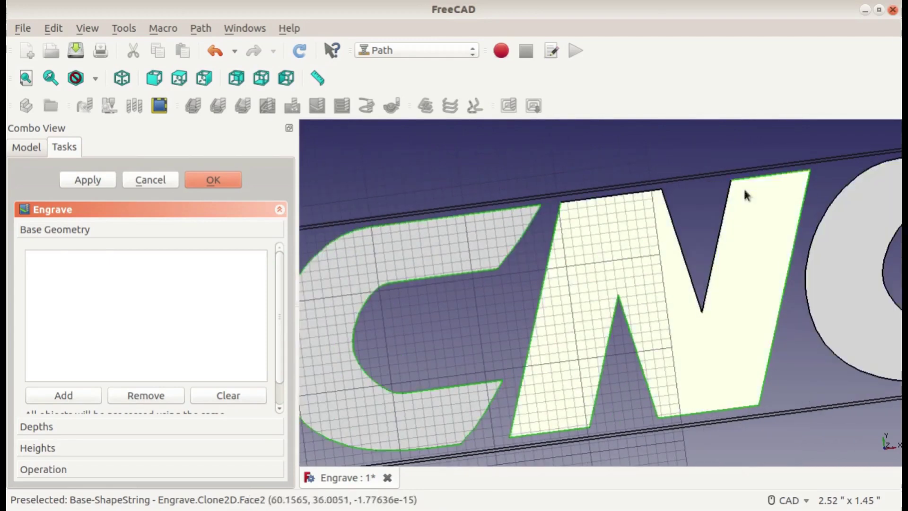
pyautogui.moveTo(883, 305); pyautogui.dragTo(556, 308, button='middle')
pyautogui.keyDown('ctrl'); pyautogui.click(568, 382); pyautogui.keyUp('ctrl')
pyautogui.keyDown('ctrl'); pyautogui.click(489, 236); pyautogui.keyUp('ctrl')
pyautogui.keyDown('ctrl'); pyautogui.click(488, 236); pyautogui.keyUp('ctrl')
pyautogui.keyDown('ctrl'); pyautogui.click(716, 189); pyautogui.keyUp('ctrl')
pyautogui.keyDown('ctrl'); pyautogui.click(681, 207); pyautogui.keyUp('ctrl')
pyautogui.keyDown('ctrl'); pyautogui.click(564, 302); pyautogui.keyUp('ctrl')
# Add all selected CNC letter edges to the Engrave operation's base geometry
pyautogui.scroll(-5, 555, 331)
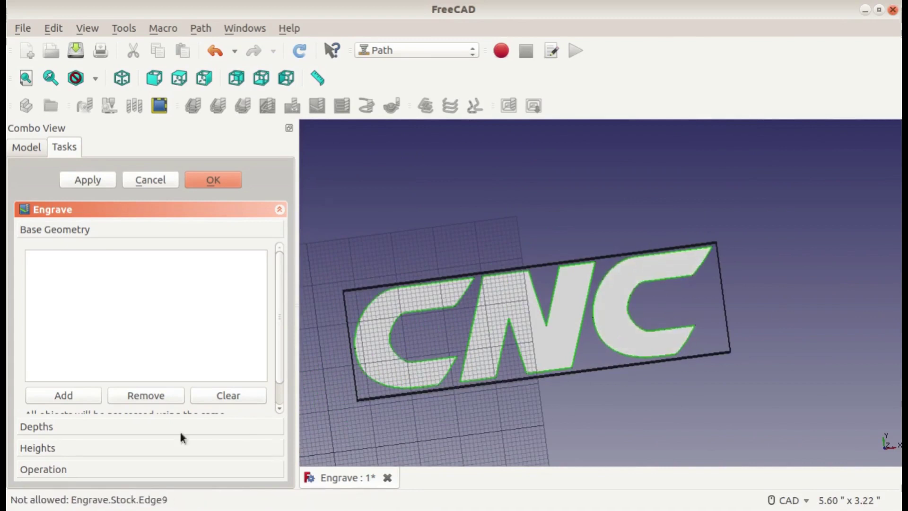
pyautogui.click(63, 396)
pyautogui.scroll(-5, 144, 293)
pyautogui.scroll(5, 147, 298)
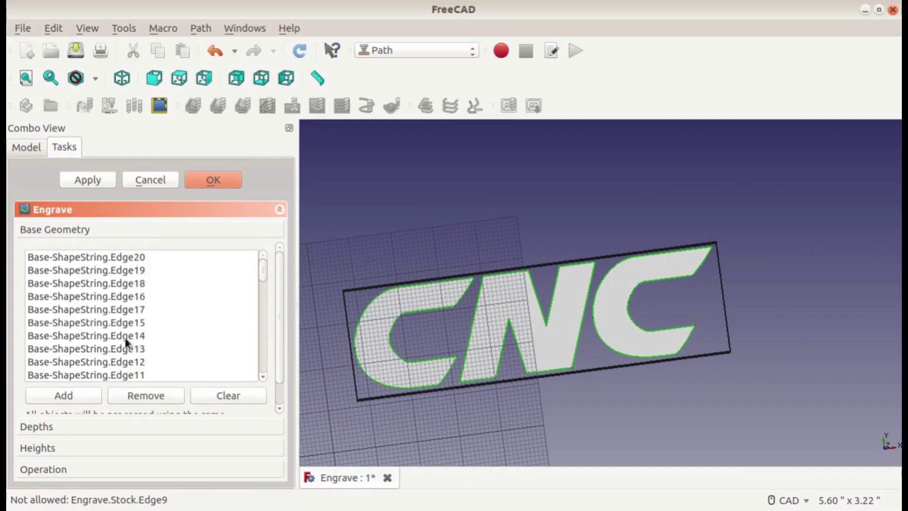
pyautogui.click(34, 427)
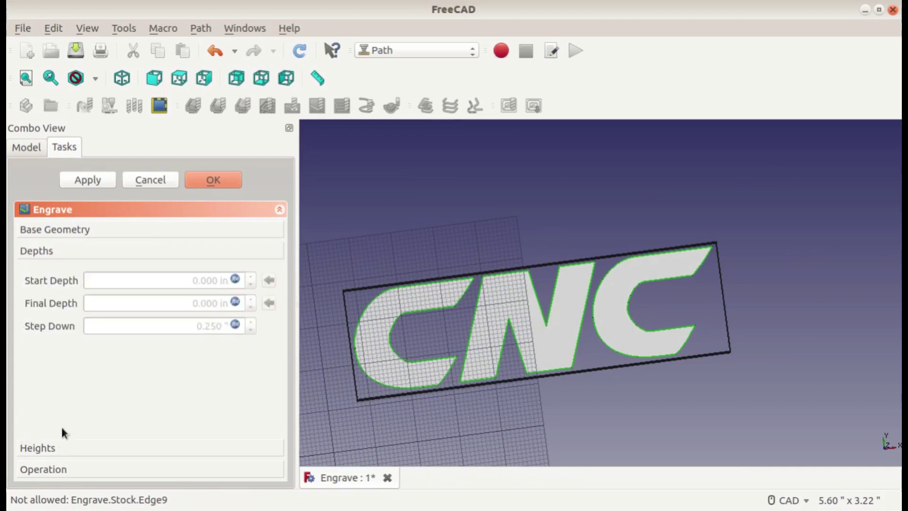
# Set the Engrave Final Depth to -0.03" (-30.000 thou), keeping Start Depth at 0
pyautogui.scroll(3, 429, 334)
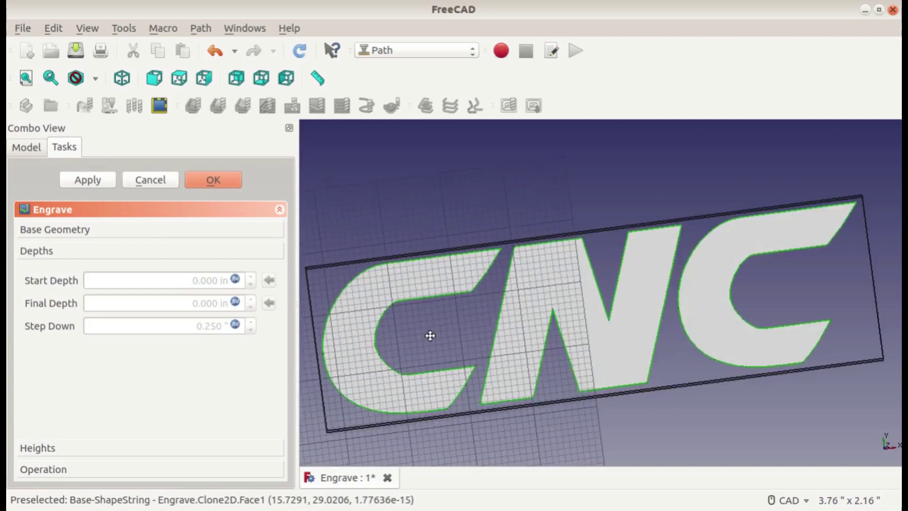
pyautogui.moveTo(430, 335); pyautogui.dragTo(290, 341, button='middle')
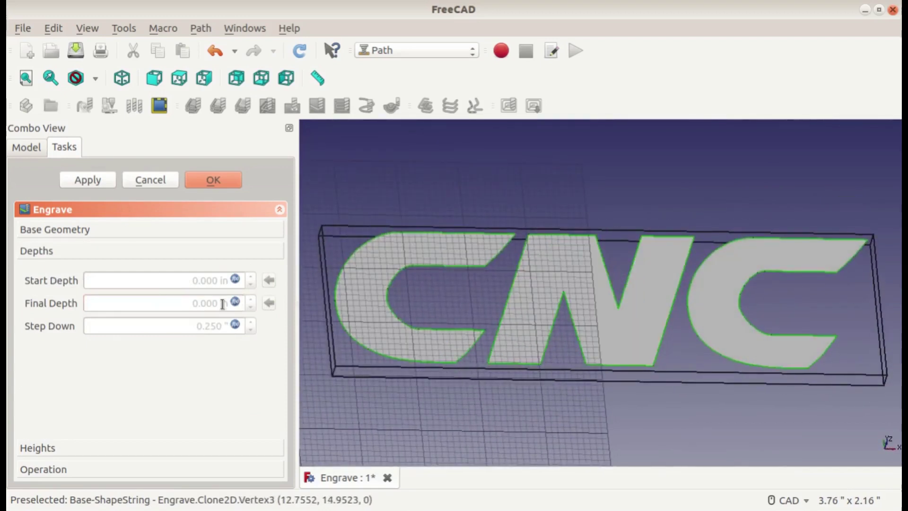
pyautogui.click(235, 303)
pyautogui.click(128, 321)
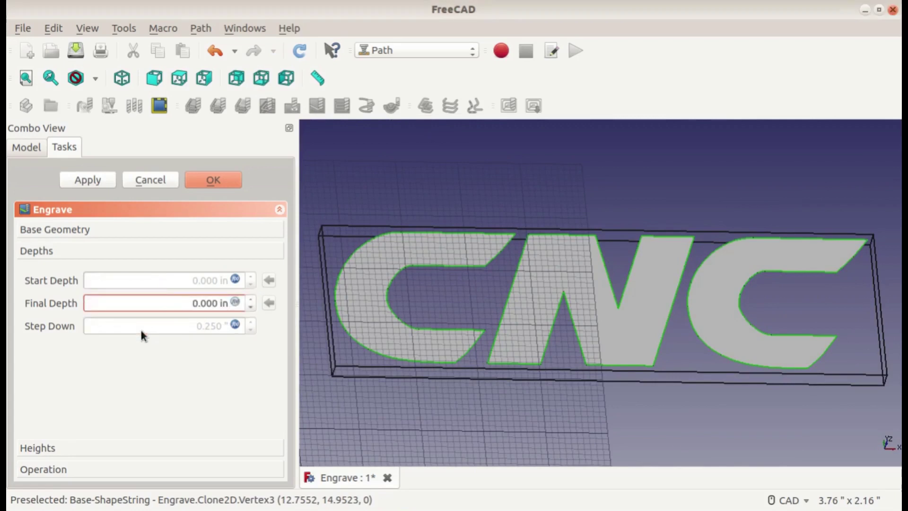
pyautogui.write('-')
pyautogui.press('BackSpace')
pyautogui.press('BackSpace')
pyautogui.press('BackSpace')
pyautogui.press('BackSpace')
pyautogui.press('BackSpace')
pyautogui.press('BackSpace')
pyautogui.press('BackSpace')
pyautogui.press('BackSpace')
pyautogui.press('BackSpace')
pyautogui.write('-0.03"')
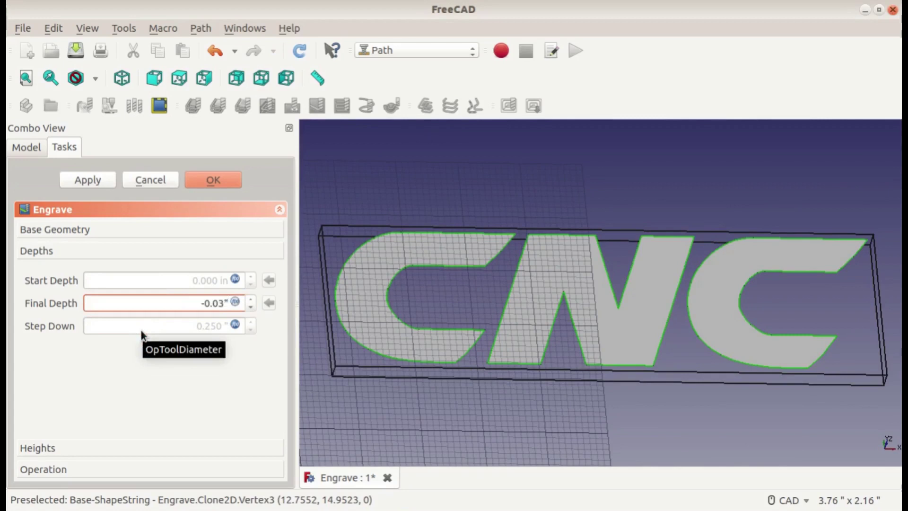
pyautogui.click(187, 367)
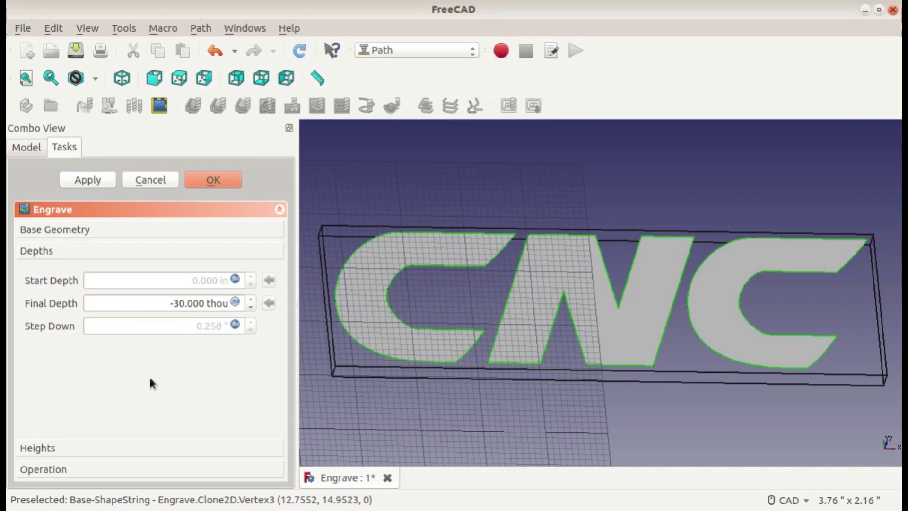
# Apply the Engrave operation with T5: V-Bit and inspect the toolpath along the CNC outlines
pyautogui.click(38, 449)
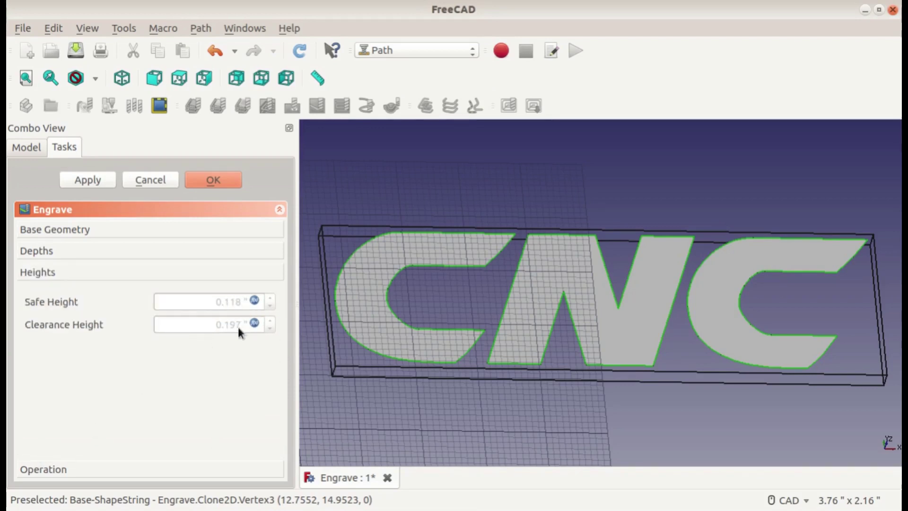
pyautogui.click(103, 466)
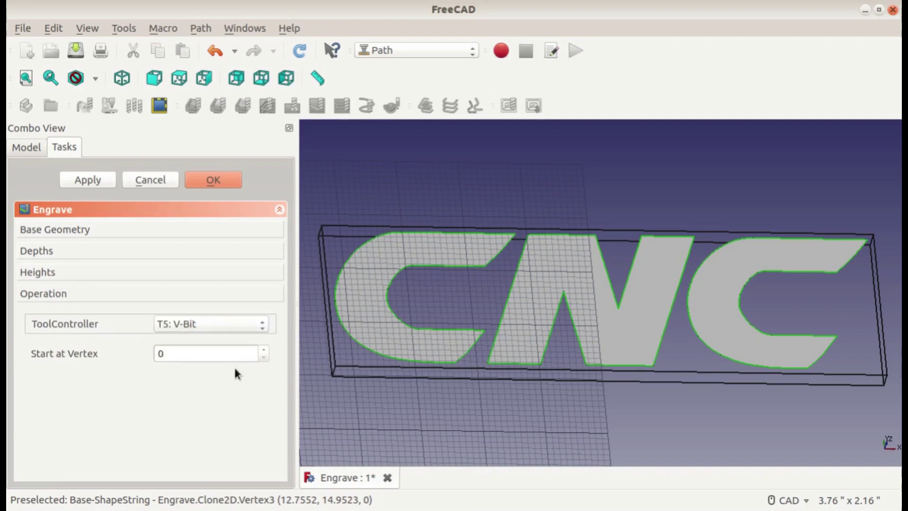
pyautogui.click(107, 180)
pyautogui.moveTo(460, 360); pyautogui.dragTo(460, 368, button='middle')
pyautogui.scroll(6, 560, 320)
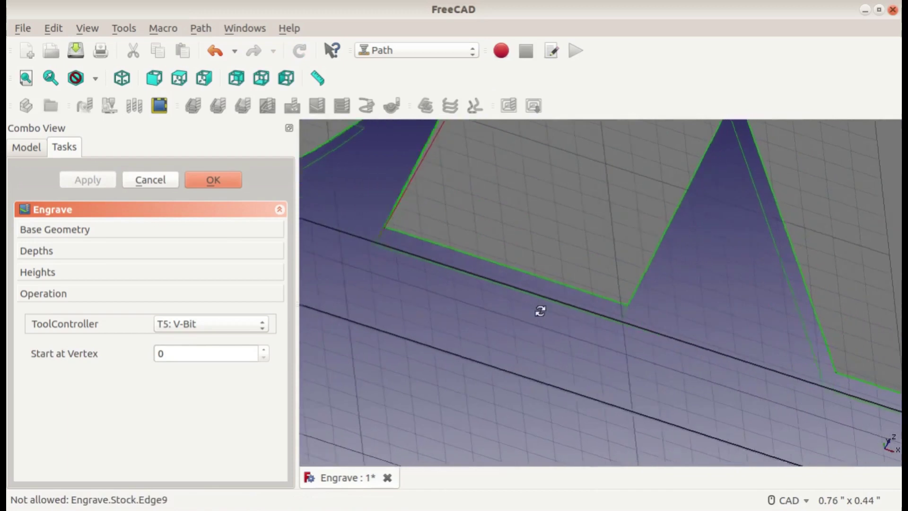
pyautogui.moveTo(536, 310); pyautogui.dragTo(393, 240, button='middle')
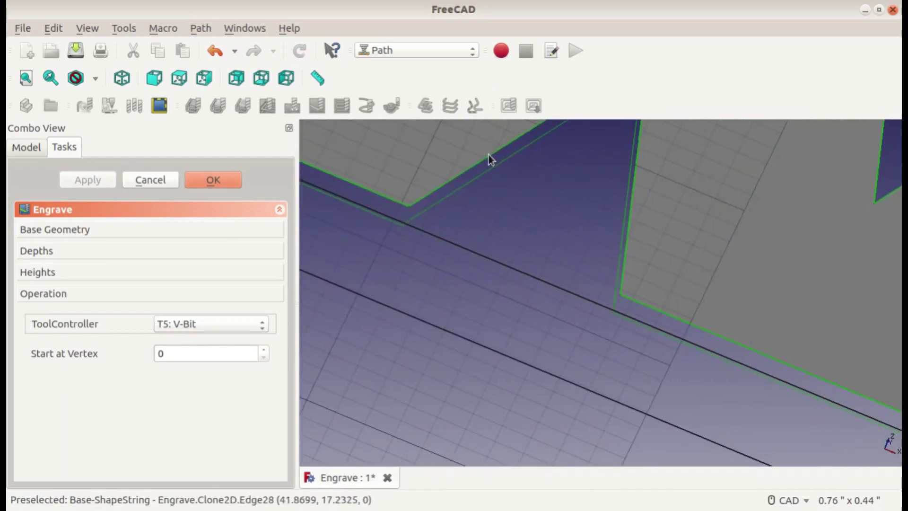
pyautogui.moveTo(485, 171); pyautogui.dragTo(454, 372, button='middle')
pyautogui.scroll(5, 457, 364)
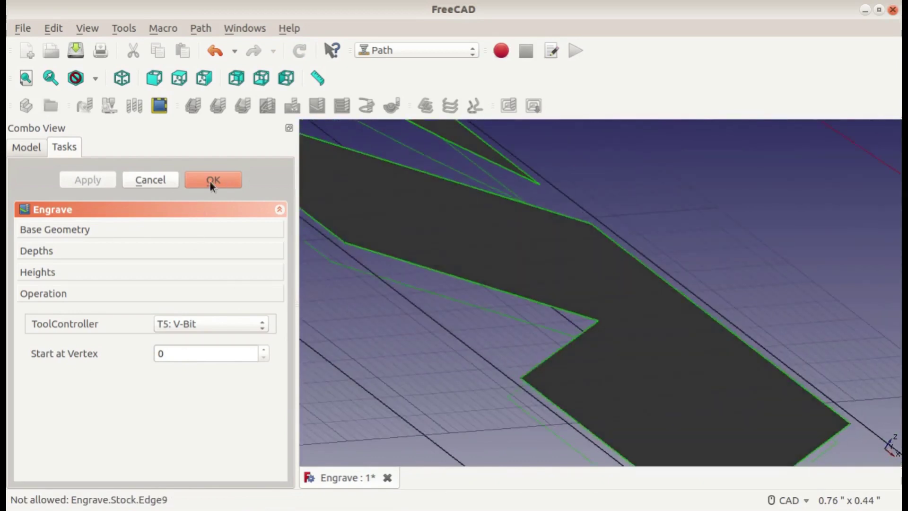
# Accept the Engrave operation and hide the ShapeString lettering
pyautogui.click(208, 183)
pyautogui.scroll(-3, 483, 329)
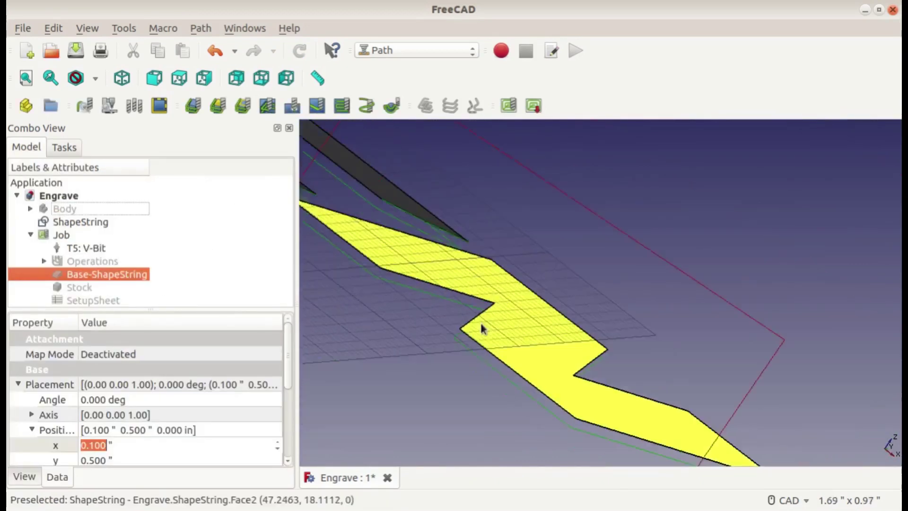
pyautogui.scroll(-5, 633, 301)
pyautogui.scroll(3, 567, 331)
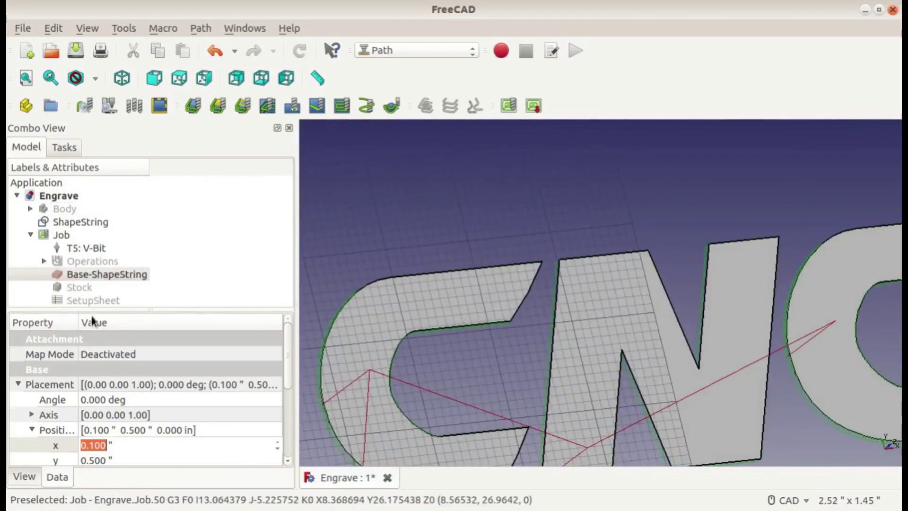
pyautogui.click(80, 221)
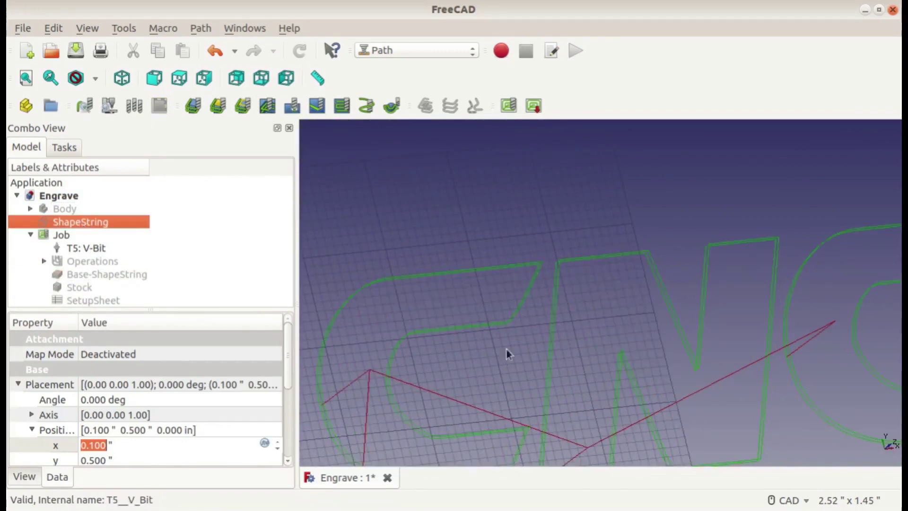
pyautogui.scroll(-4, 530, 289)
pyautogui.scroll(6, 663, 347)
# Orbit around the CNC toolpath to a near-top view and launch the Path Simulator
pyautogui.click(571, 353)
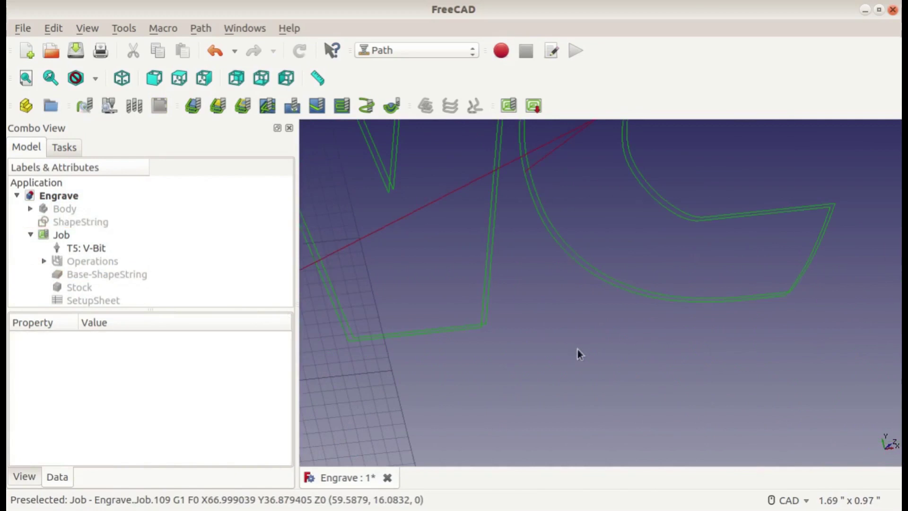
pyautogui.moveTo(577, 348); pyautogui.dragTo(502, 296, button='middle')
pyautogui.scroll(5, 468, 348)
pyautogui.scroll(-9, 588, 345)
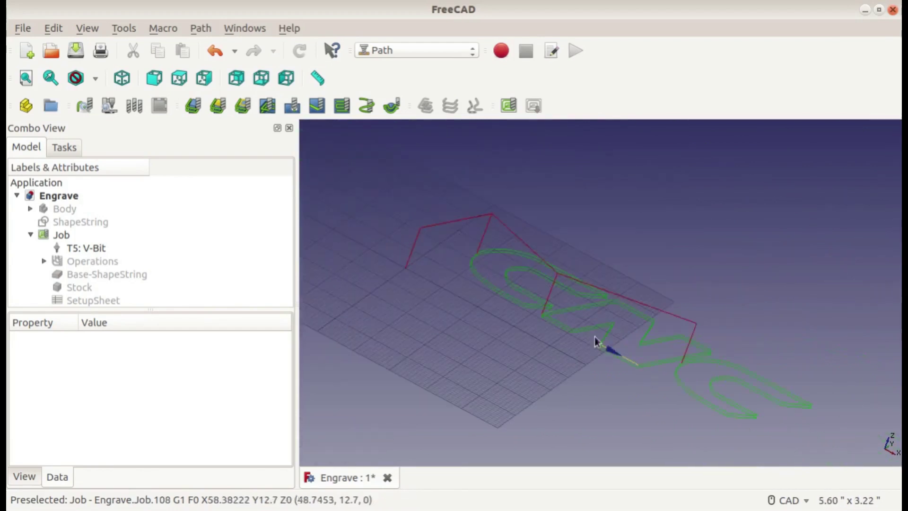
pyautogui.moveTo(513, 260); pyautogui.dragTo(588, 385, button='middle')
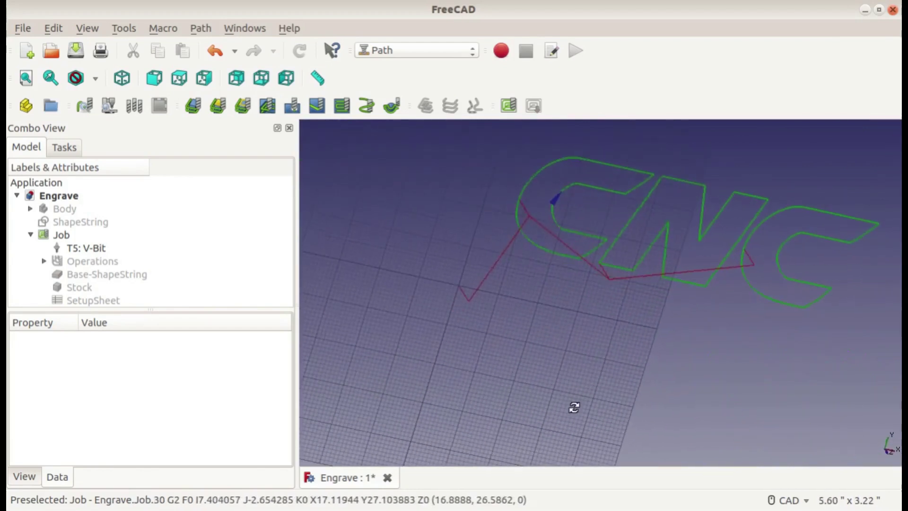
pyautogui.scroll(4, 559, 234)
pyautogui.moveTo(558, 234)
pyautogui.mouseDown(button='middle')
pyautogui.moveTo(580, 284)
pyautogui.moveTo(544, 290)
pyautogui.moveTo(559, 240)
pyautogui.mouseUp(button='middle')
pyautogui.scroll(-1, 344, 240)
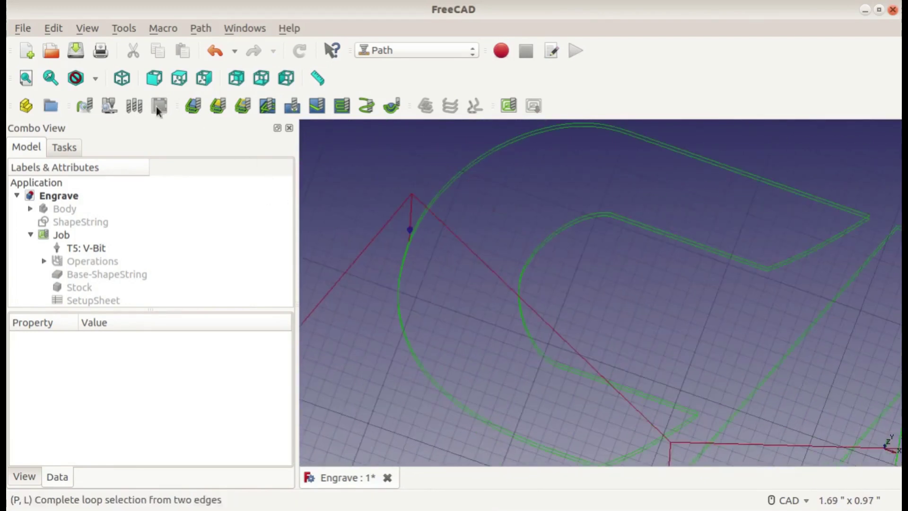
pyautogui.click(113, 106)
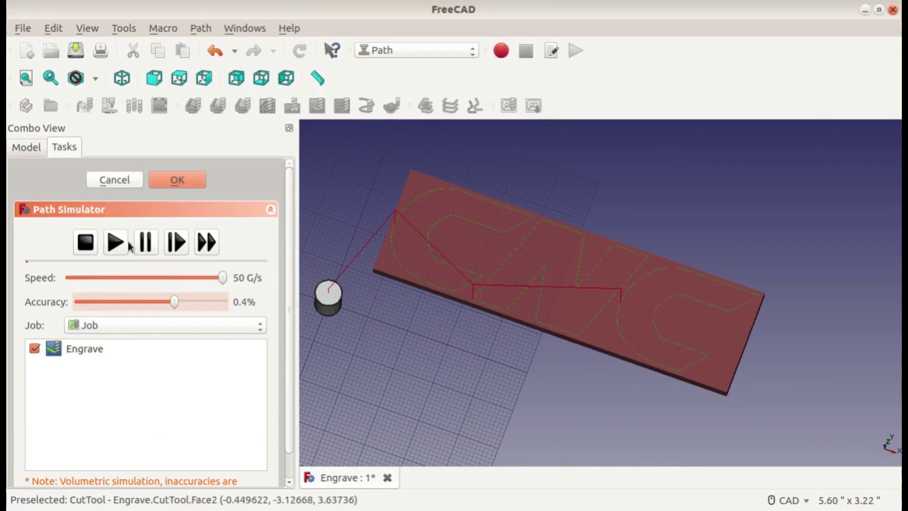
# Play the V-bit engraving simulation at 0.4% accuracy and accept the engraved stock
pyautogui.moveTo(508, 332); pyautogui.dragTo(538, 286, button='middle')
pyautogui.scroll(5, 388, 274)
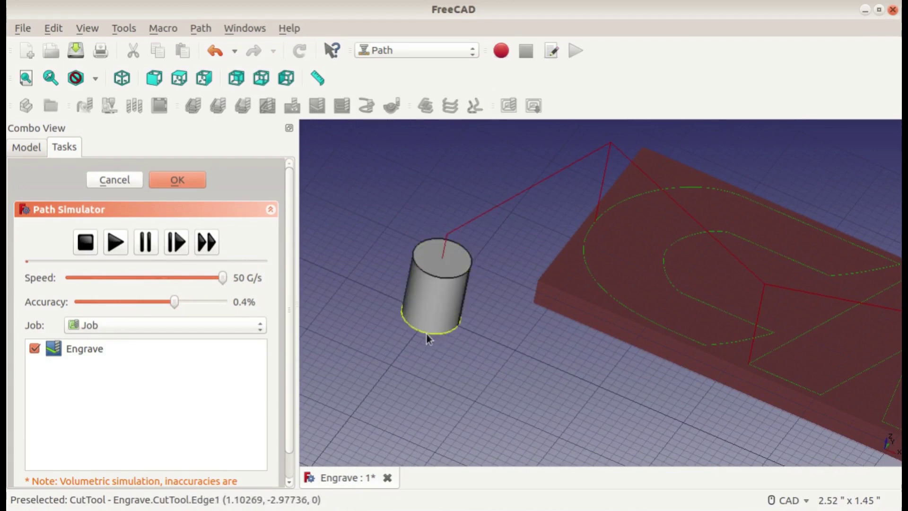
pyautogui.moveTo(538, 316); pyautogui.dragTo(559, 355, button='middle')
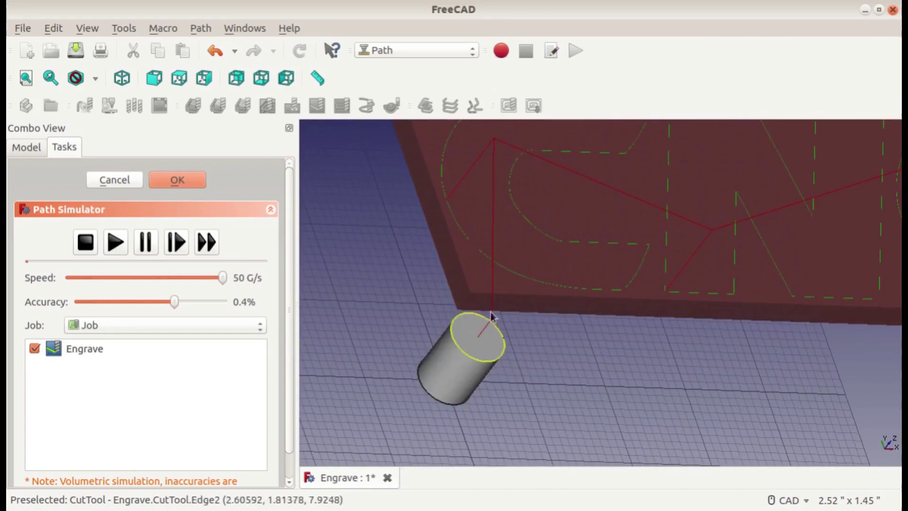
pyautogui.scroll(-5, 463, 217)
pyautogui.moveTo(435, 262); pyautogui.dragTo(419, 264, button='middle')
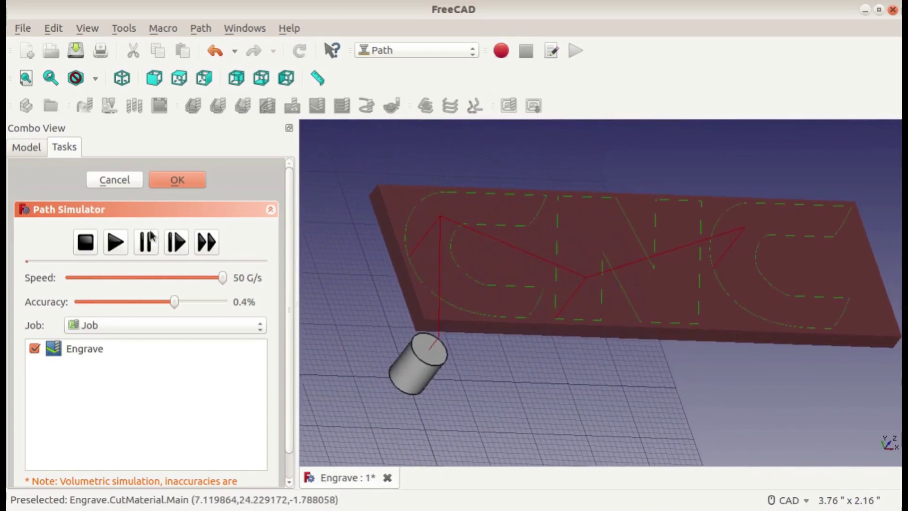
pyautogui.click(122, 245)
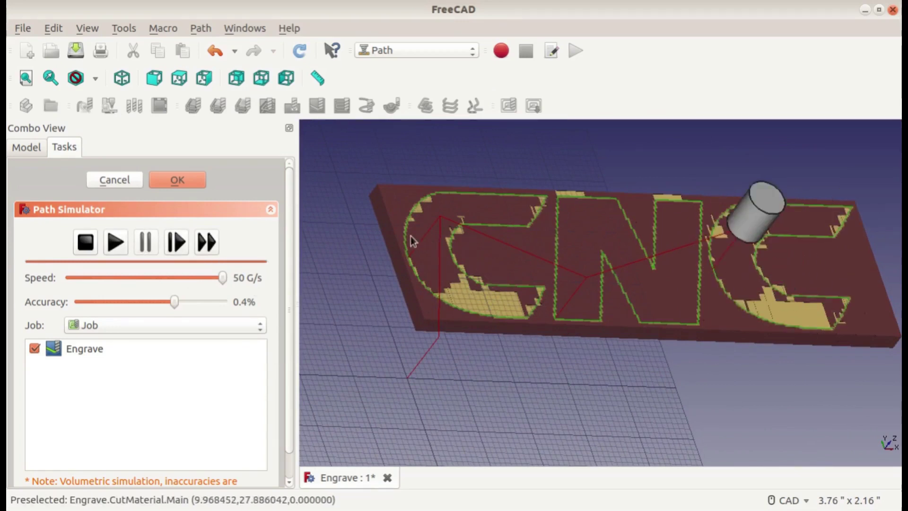
pyautogui.click(194, 180)
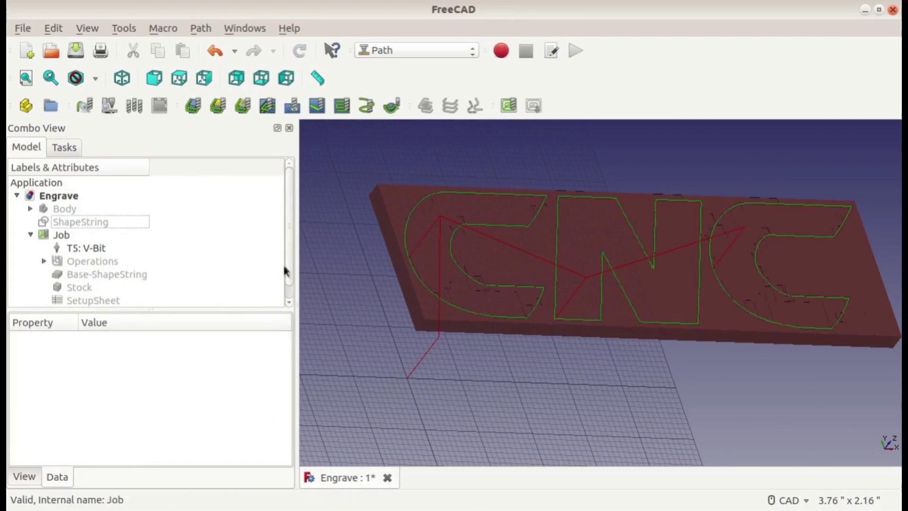
pyautogui.scroll(5, 533, 293)
pyautogui.scroll(5, 588, 314)
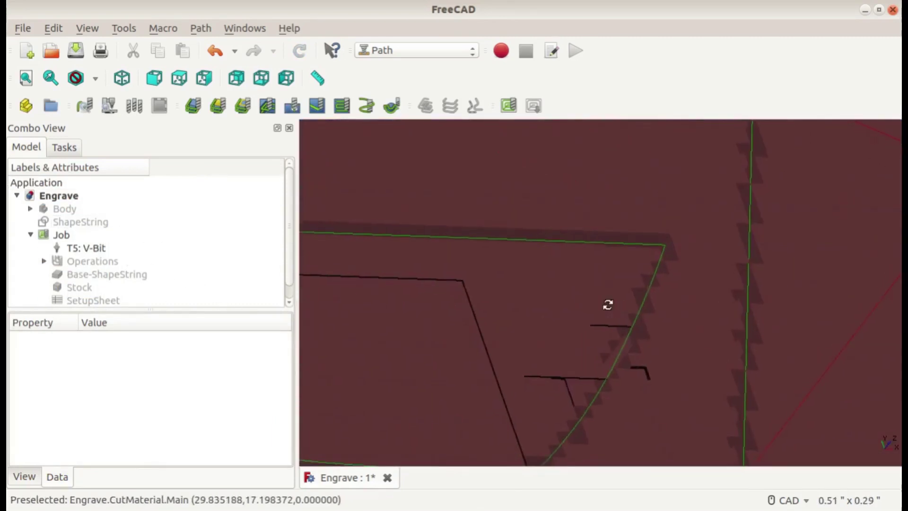
pyautogui.scroll(-3, 588, 308)
pyautogui.scroll(-3, 563, 310)
pyautogui.scroll(8, 558, 308)
pyautogui.moveTo(533, 244); pyautogui.dragTo(490, 297, button='middle')
pyautogui.scroll(-2, 750, 302)
pyautogui.moveTo(750, 303); pyautogui.dragTo(608, 304, button='middle')
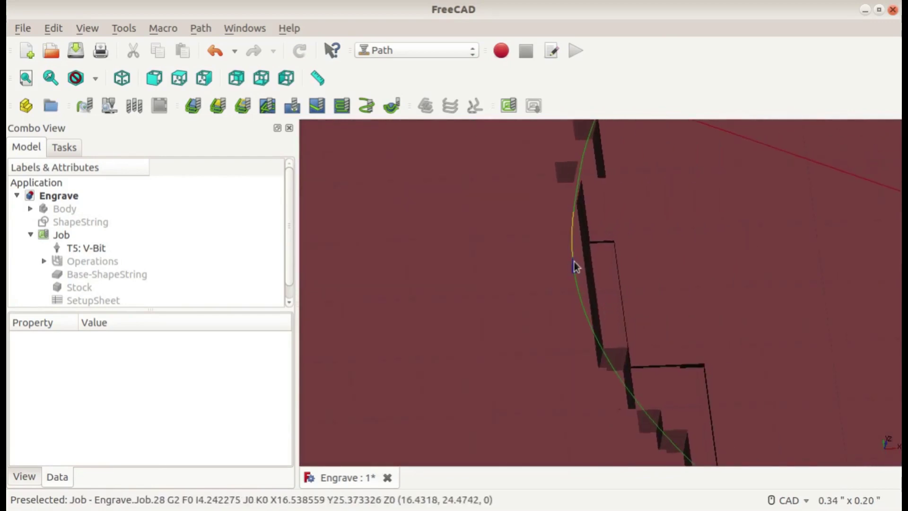
pyautogui.scroll(-2, 567, 256)
pyautogui.scroll(-3, 566, 254)
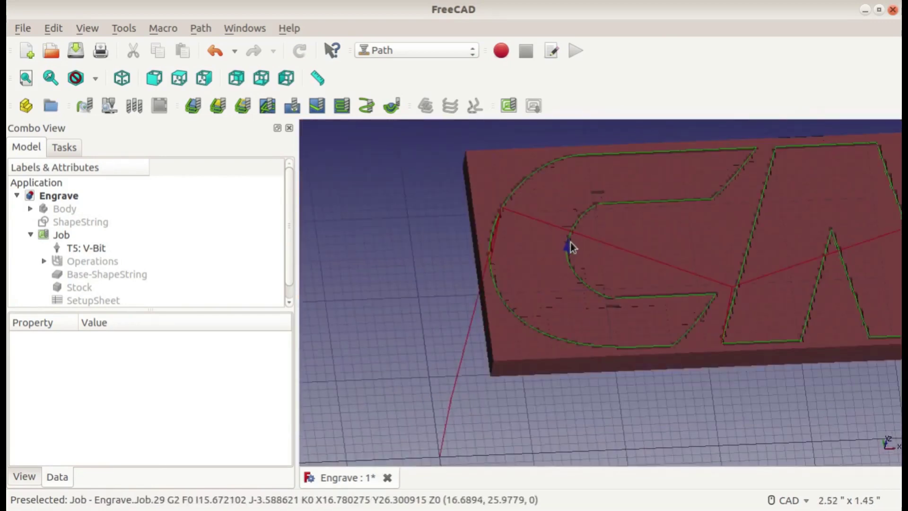
pyautogui.moveTo(681, 237); pyautogui.dragTo(489, 260, button='middle')
pyautogui.moveTo(664, 242); pyautogui.dragTo(503, 252, button='middle')
pyautogui.moveTo(714, 254); pyautogui.dragTo(694, 245, button='middle')
pyautogui.scroll(4, 694, 245)
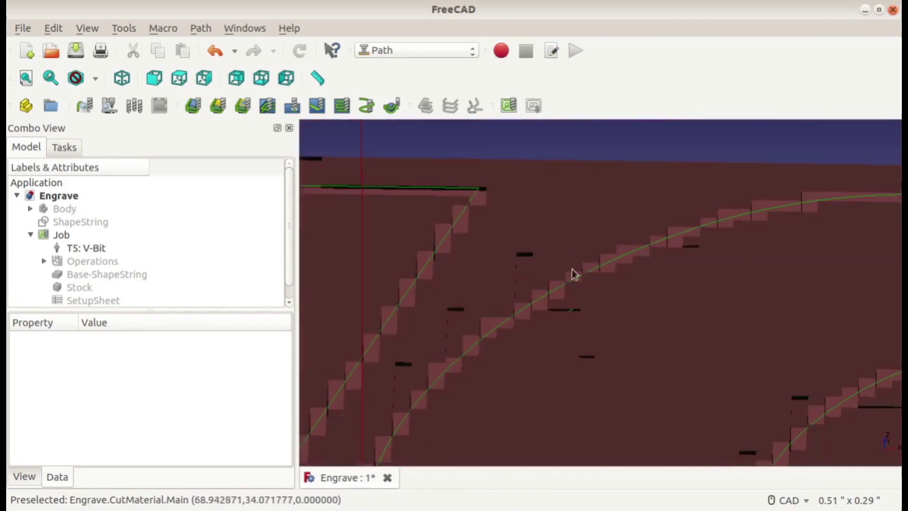
pyautogui.moveTo(574, 274); pyautogui.dragTo(591, 295, button='middle')
pyautogui.scroll(-3, 657, 354)
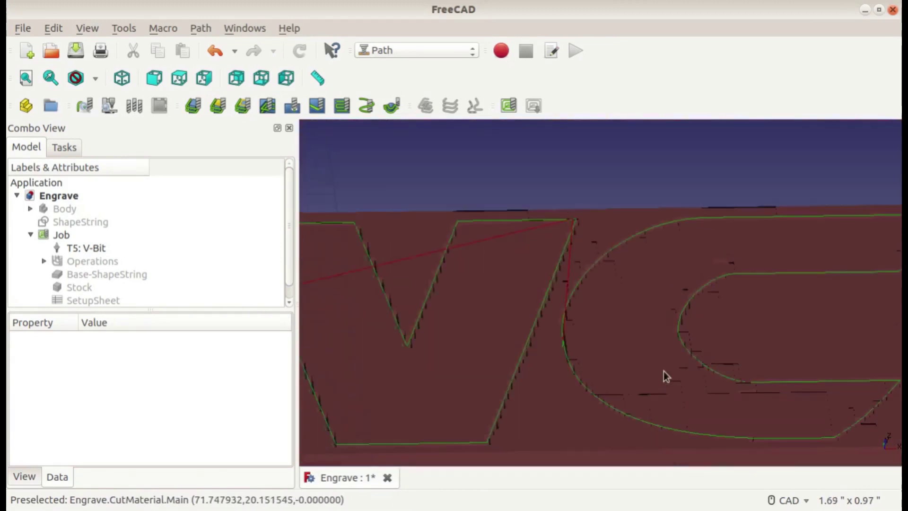
pyautogui.scroll(-3, 663, 370)
pyautogui.moveTo(525, 320); pyautogui.dragTo(809, 319, button='middle')
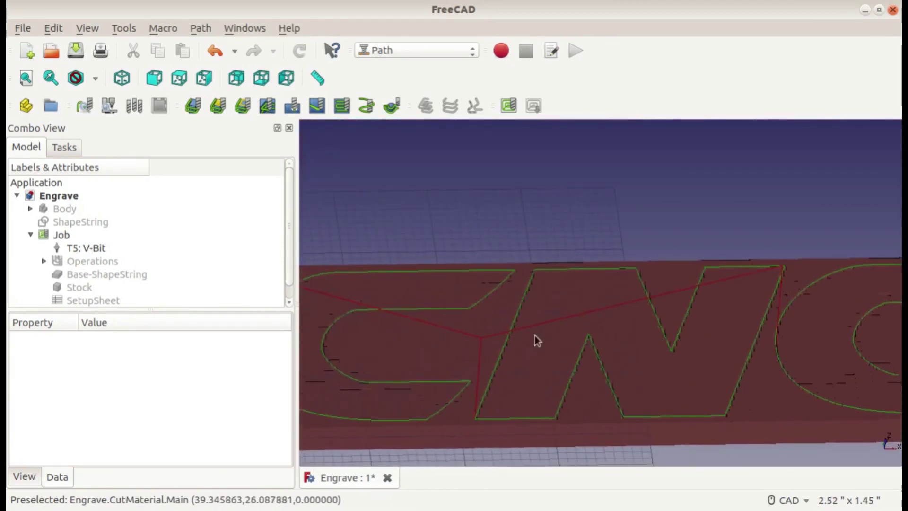
pyautogui.moveTo(491, 343); pyautogui.dragTo(675, 270, button='middle')
pyautogui.scroll(3, 675, 270)
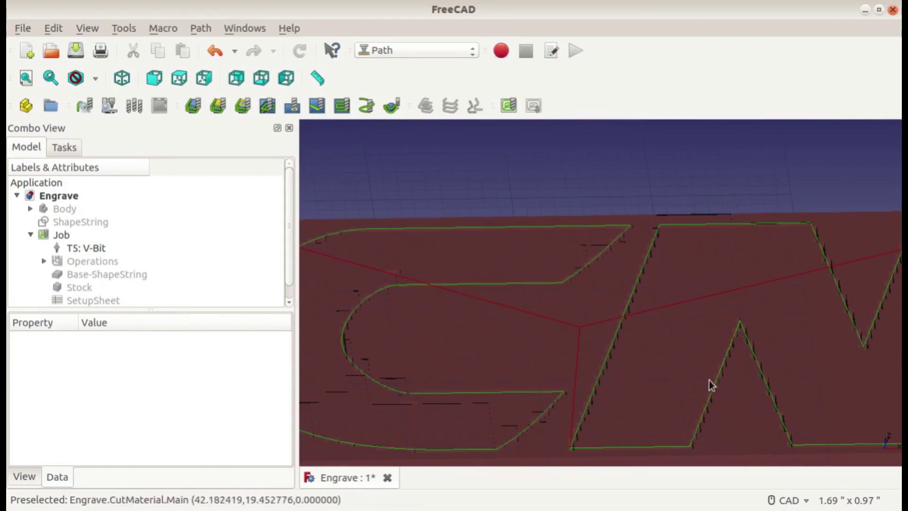
pyautogui.scroll(-2, 712, 378)
pyautogui.moveTo(624, 365); pyautogui.dragTo(512, 329, button='middle')
pyautogui.scroll(-2, 362, 316)
pyautogui.scroll(-2, 513, 330)
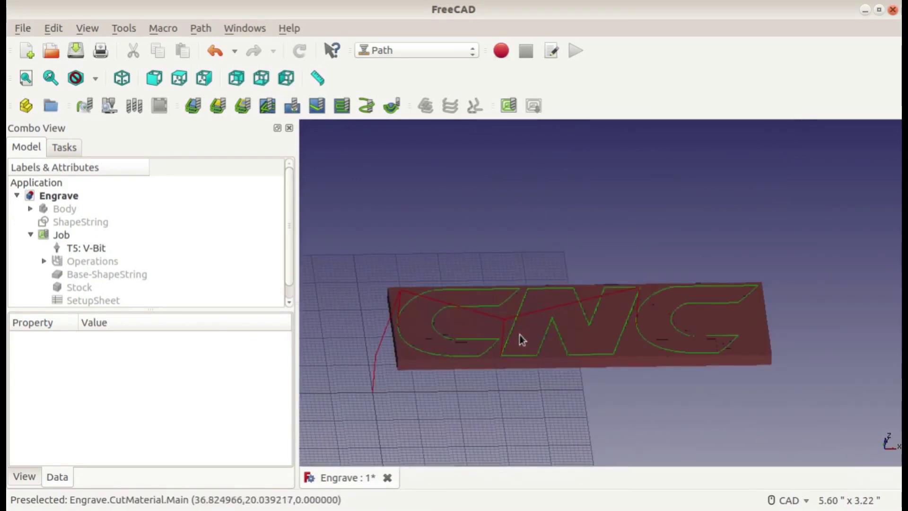
pyautogui.scroll(2, 572, 334)
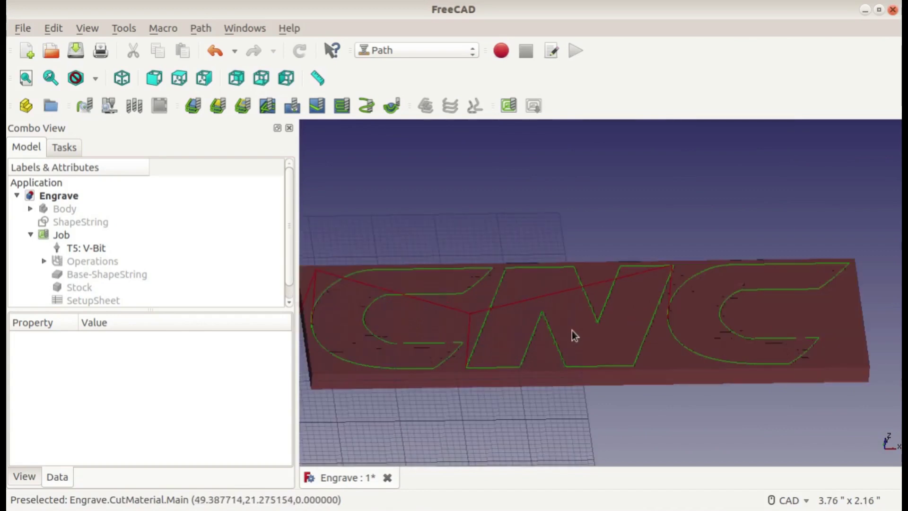
pyautogui.moveTo(572, 331); pyautogui.dragTo(589, 334, button='middle')
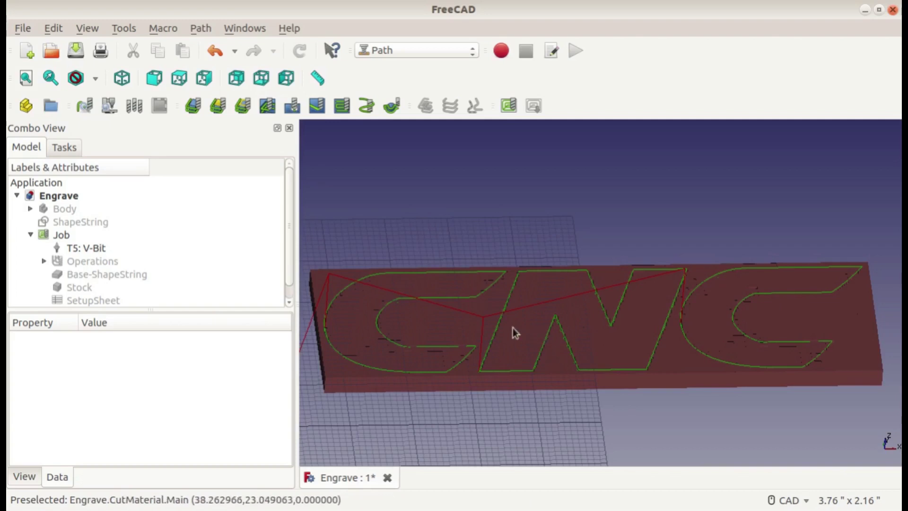
pyautogui.scroll(10, 505, 368)
pyautogui.scroll(-10, 505, 369)
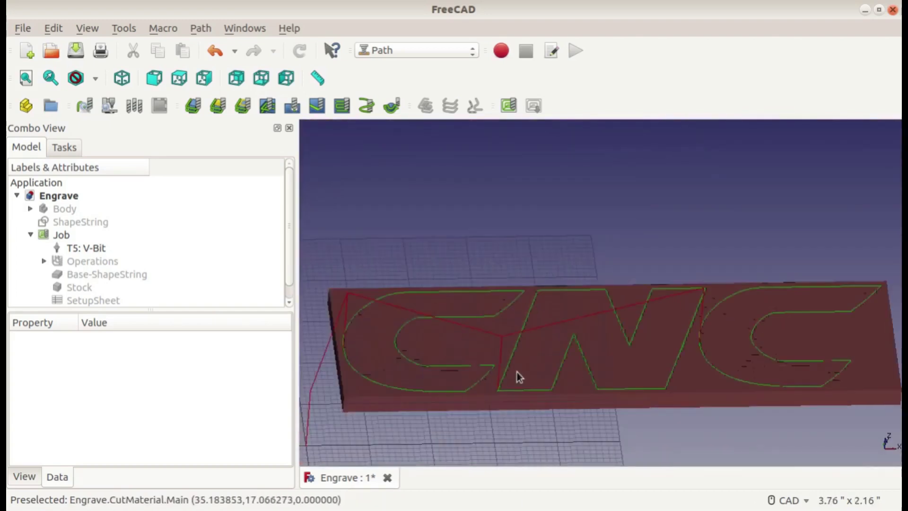
pyautogui.scroll(-2, 515, 372)
pyautogui.moveTo(521, 362); pyautogui.dragTo(552, 359, button='middle')
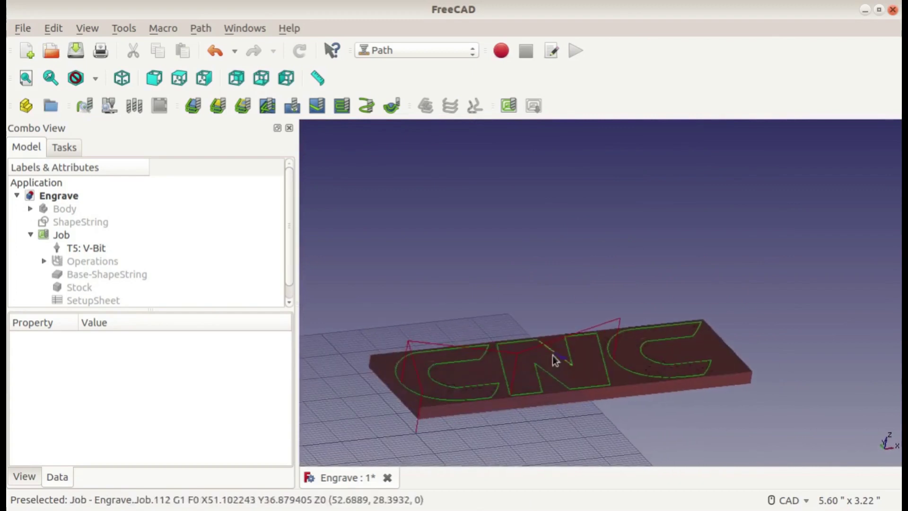
# Make the chamfered plaque Body visible again around the engraved stock
pyautogui.click(60, 208)
pyautogui.press('space')
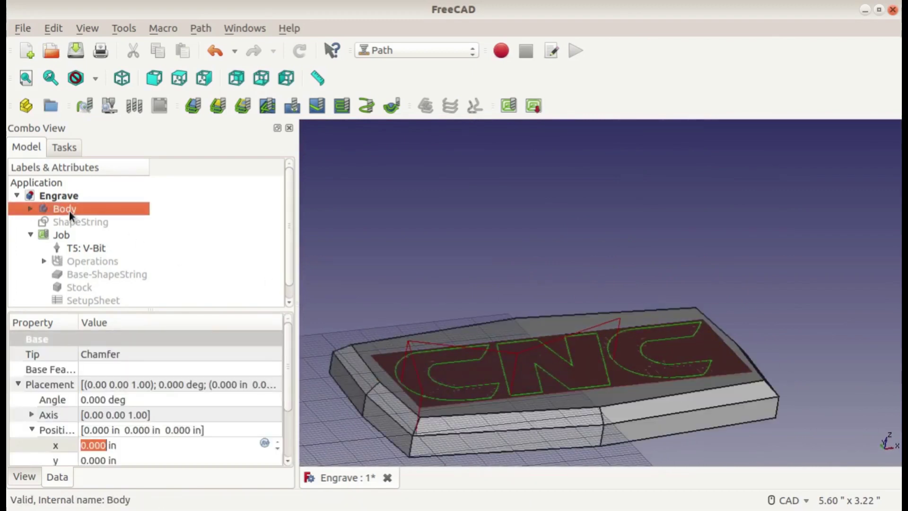
pyautogui.click(771, 305)
pyautogui.moveTo(771, 306); pyautogui.dragTo(810, 324, button='middle')
pyautogui.scroll(5, 503, 305)
pyautogui.scroll(2, 501, 300)
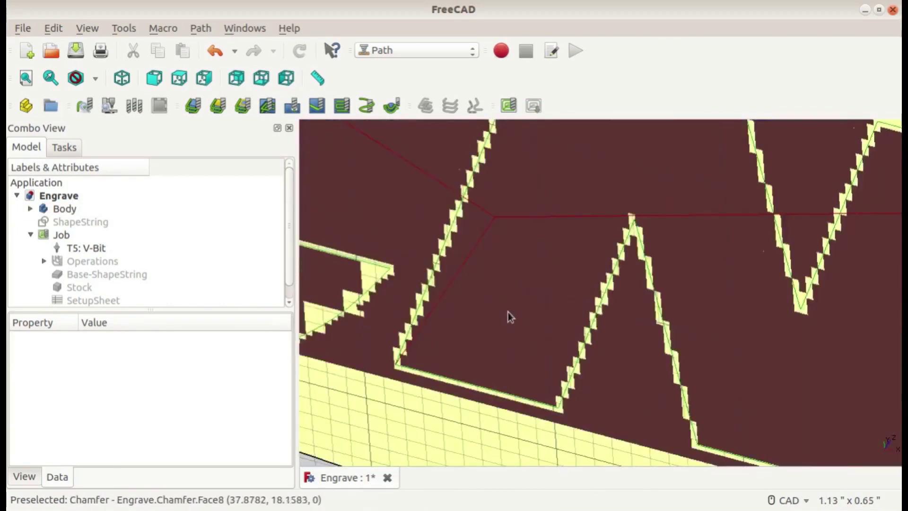
pyautogui.scroll(-8, 511, 318)
# Switch from the Path workbench to the Draft workbench
pyautogui.moveTo(571, 275); pyautogui.dragTo(824, 327, button='middle')
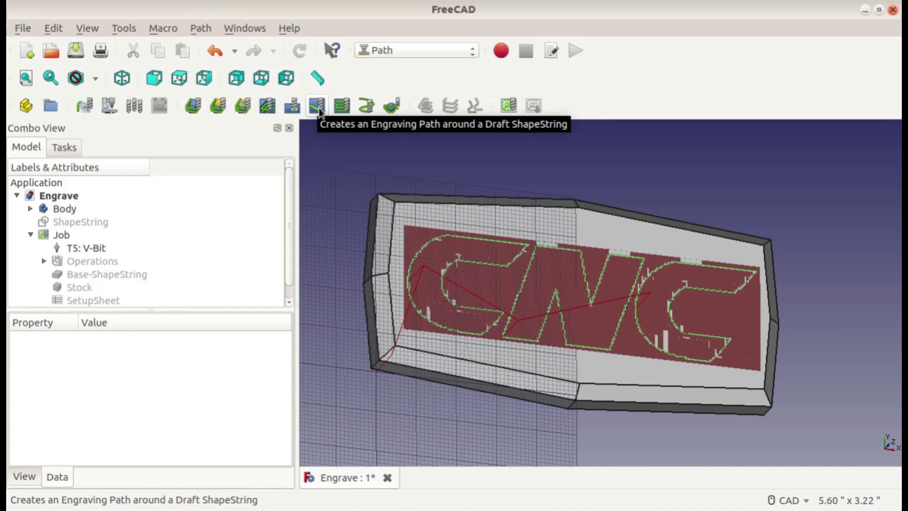
pyautogui.click(390, 50)
pyautogui.click(385, 39)
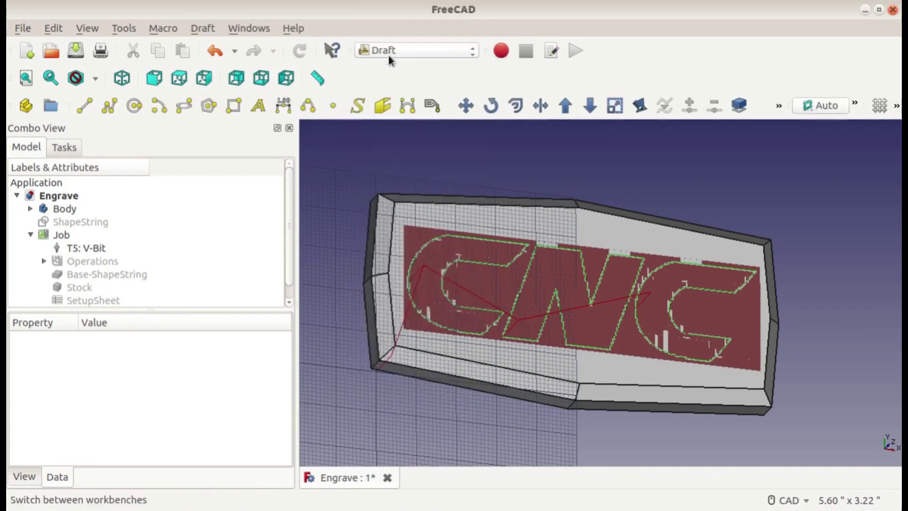